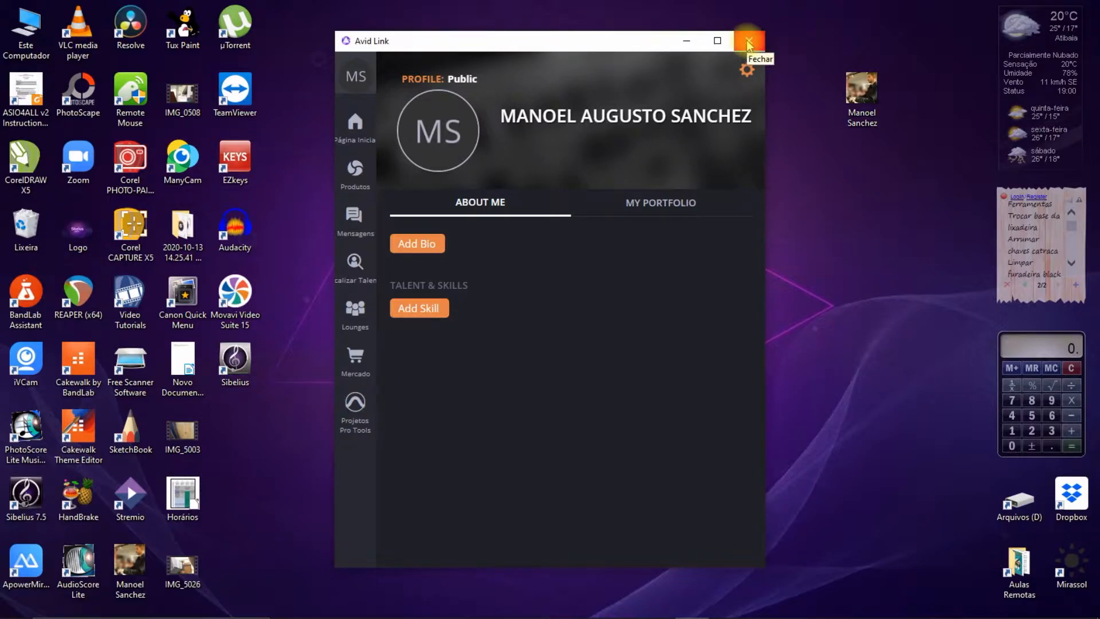
Close Avid Link, switch to Sibelius and start a new score from the Lead sheet template
{"action": "left_click", "coordinate": [748, 45]}
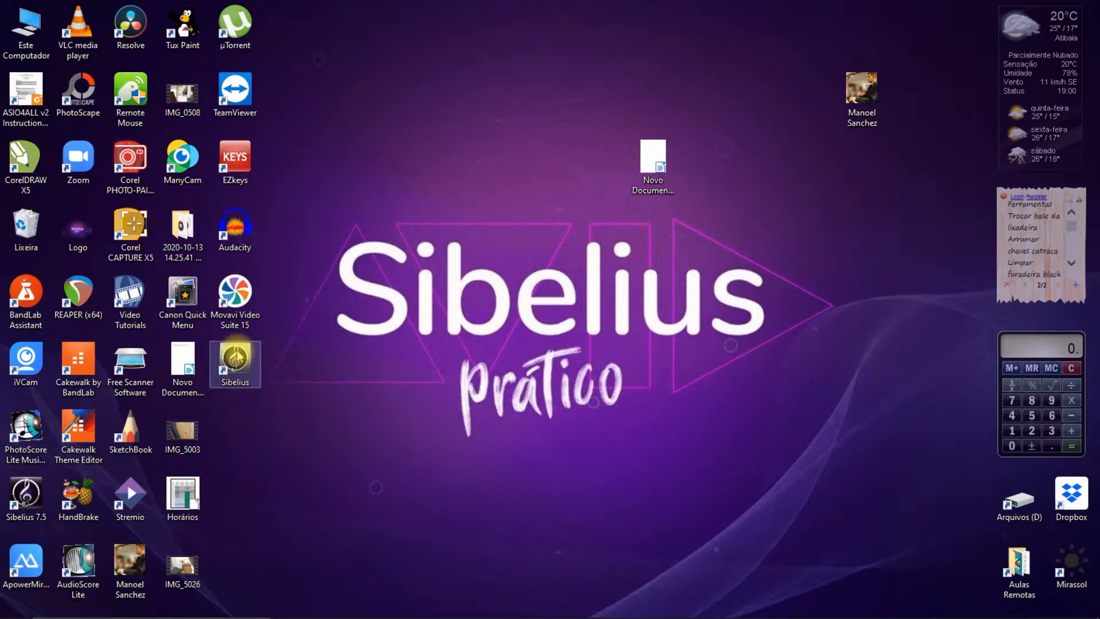
{"action": "double_click", "coordinate": [237, 354]}
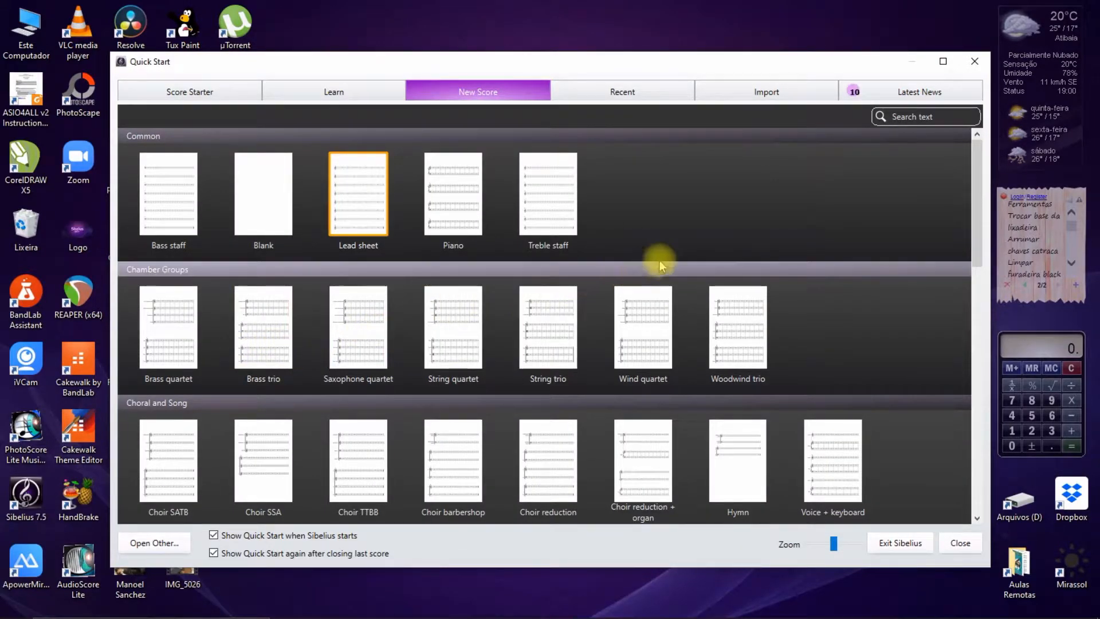
{"action": "mouse_move", "coordinate": [975, 202]}
{"action": "left_mouse_down"}
{"action": "mouse_move", "coordinate": [978, 465]}
{"action": "mouse_move", "coordinate": [989, 189]}
{"action": "left_mouse_up"}
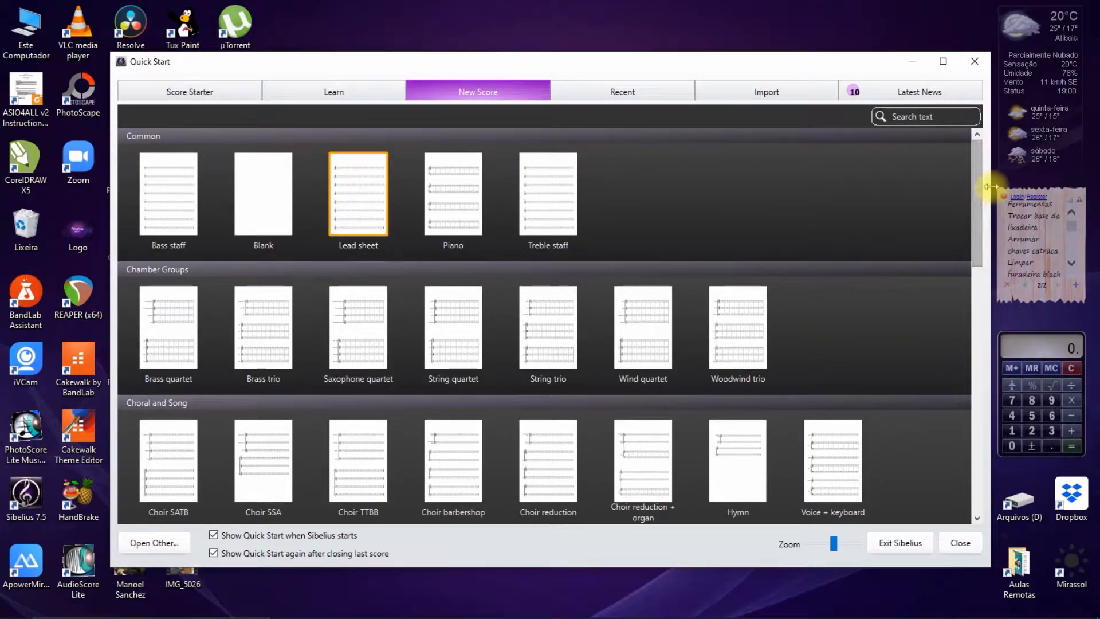
{"action": "left_click", "coordinate": [335, 211]}
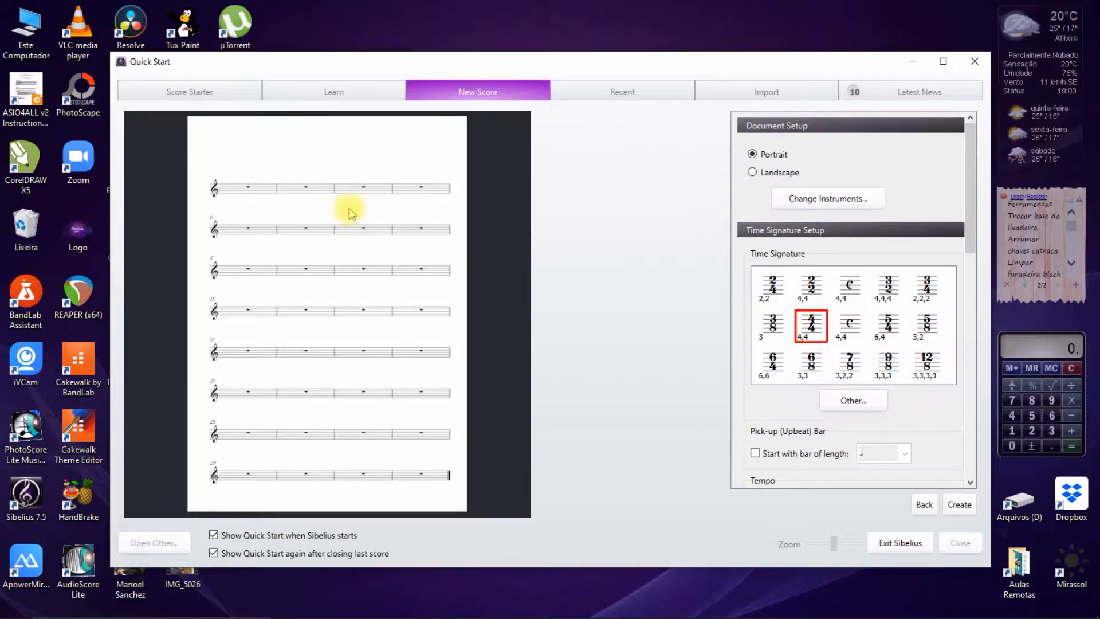
Set the new score's page to portrait and define a custom 9/4 time signature
{"action": "left_click", "coordinate": [753, 173]}
{"action": "left_click", "coordinate": [752, 155]}
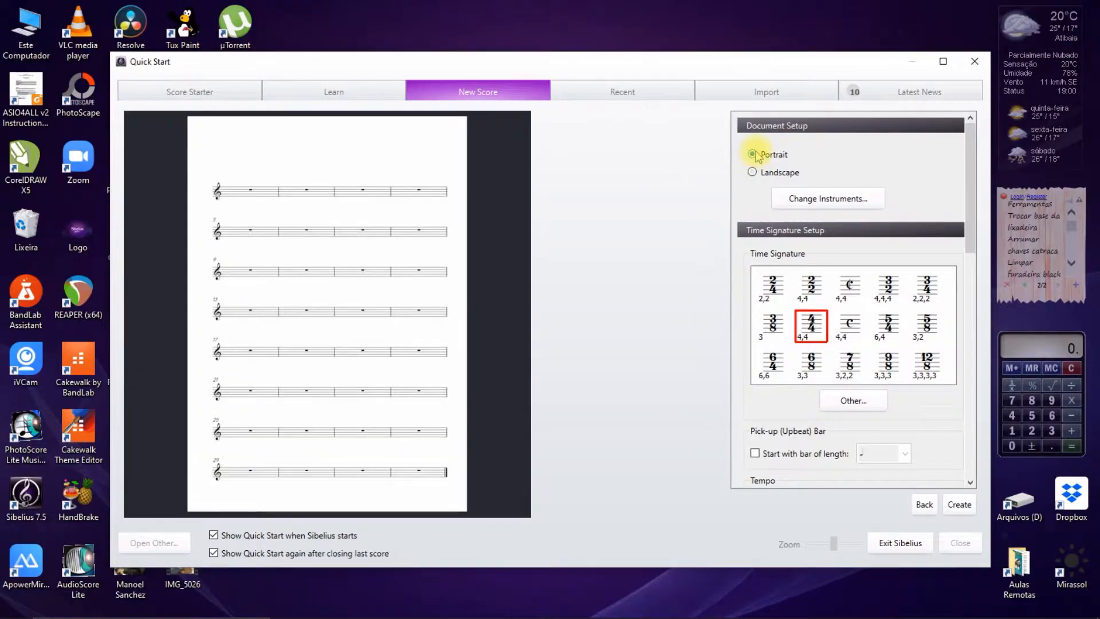
{"action": "left_click", "coordinate": [853, 402]}
{"action": "left_click", "coordinate": [638, 276]}
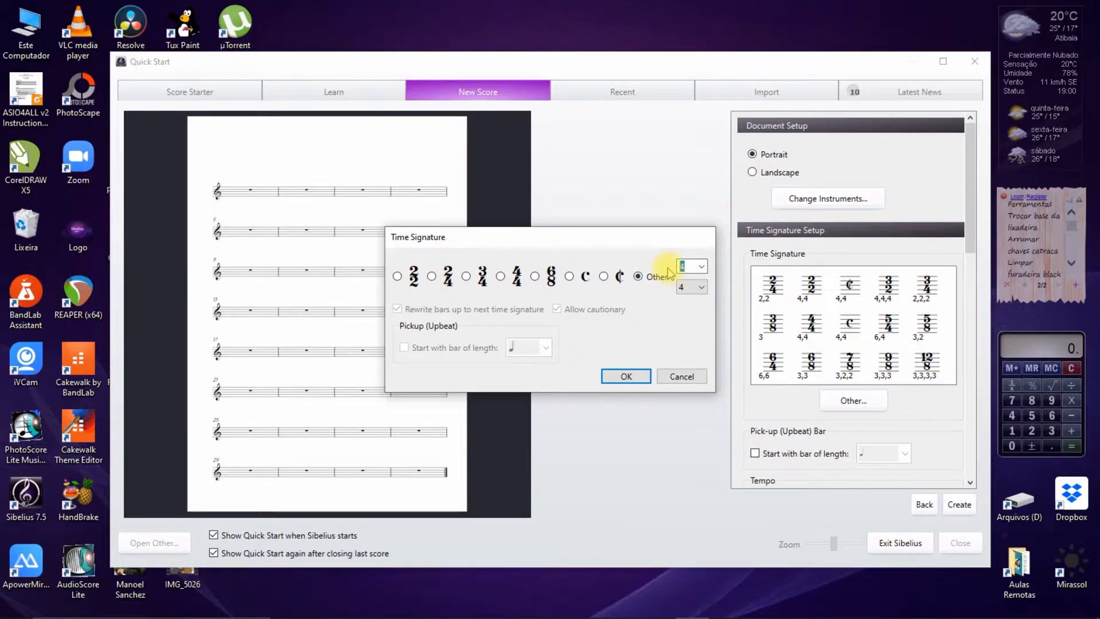
{"action": "type", "text": "9"}
{"action": "left_click", "coordinate": [626, 375]}
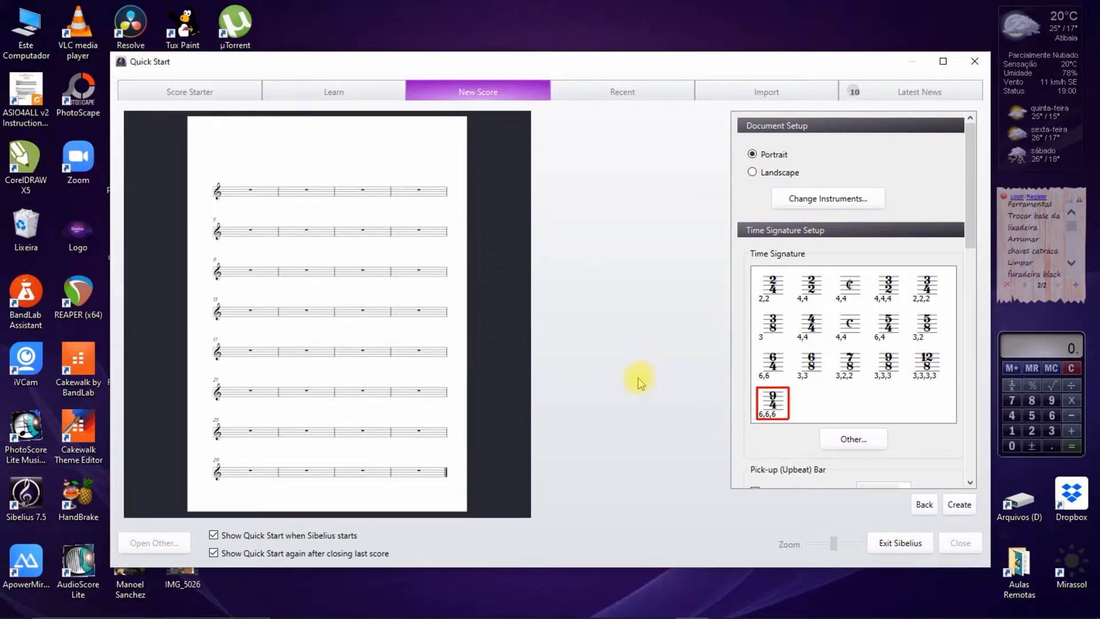
Add a metronome mark of quarter note = 90 to the new score's tempo settings
{"action": "scroll", "coordinate": [961, 230], "scroll_direction": "down", "scroll_amount": 5}
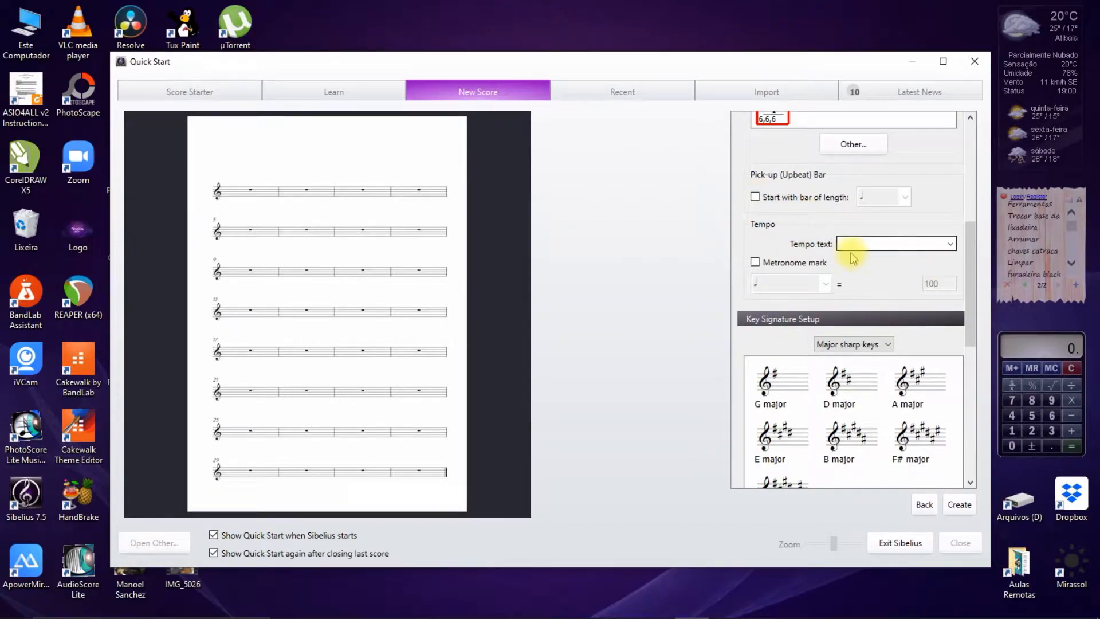
{"action": "left_click", "coordinate": [755, 264]}
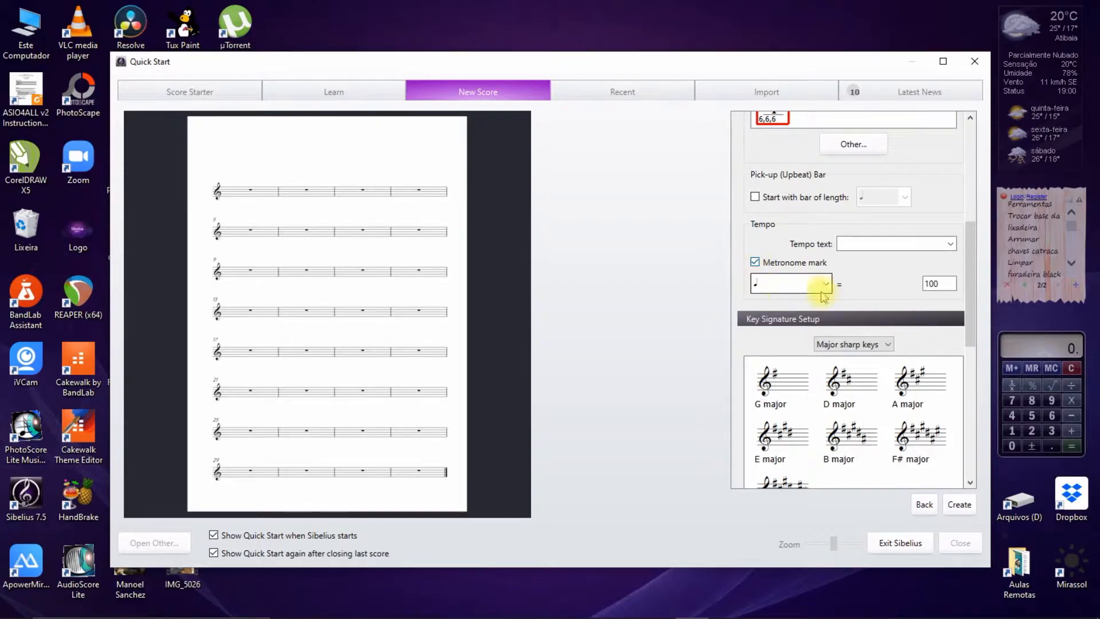
{"action": "double_click", "coordinate": [930, 283]}
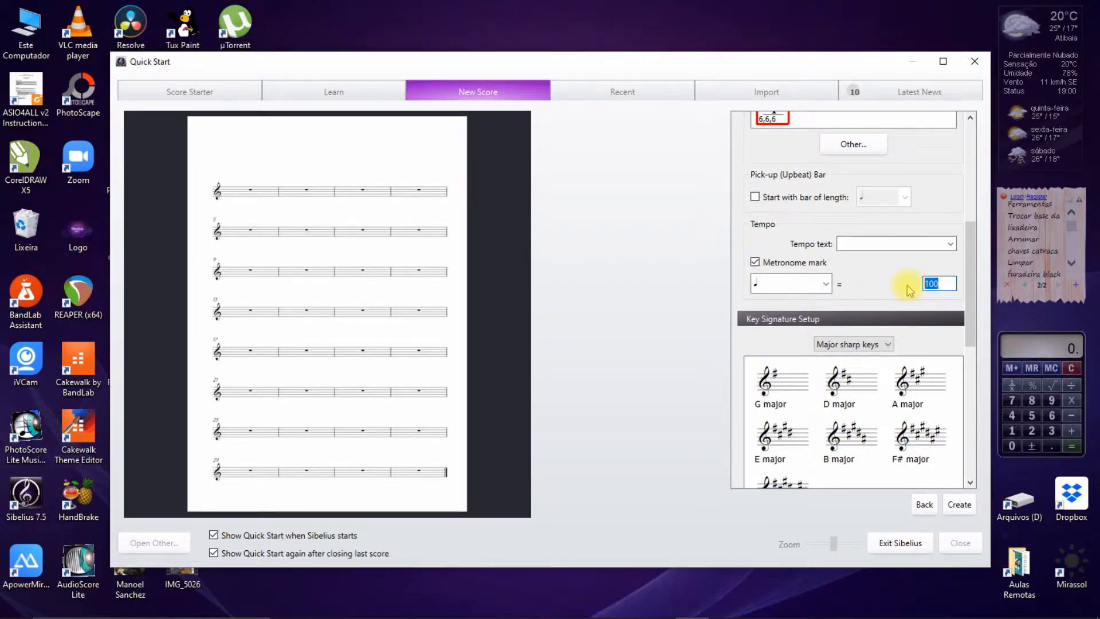
{"action": "type", "text": "90"}
Set the score's key signature to Bb major from the major flat keys
{"action": "scroll", "coordinate": [970, 286], "scroll_direction": "down", "scroll_amount": 4}
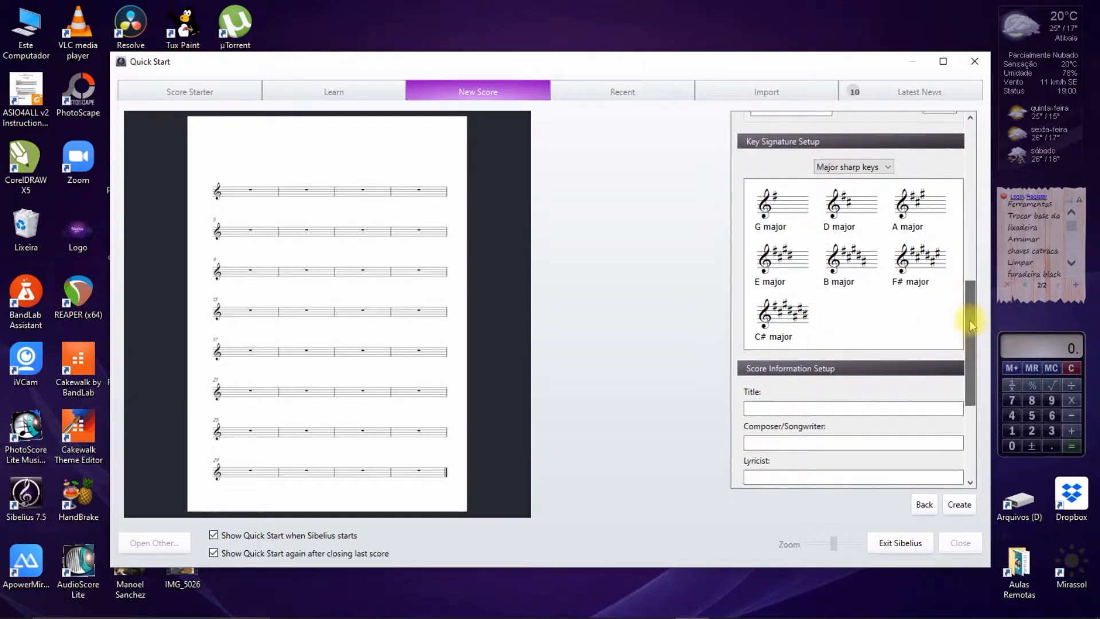
{"action": "left_click", "coordinate": [889, 169]}
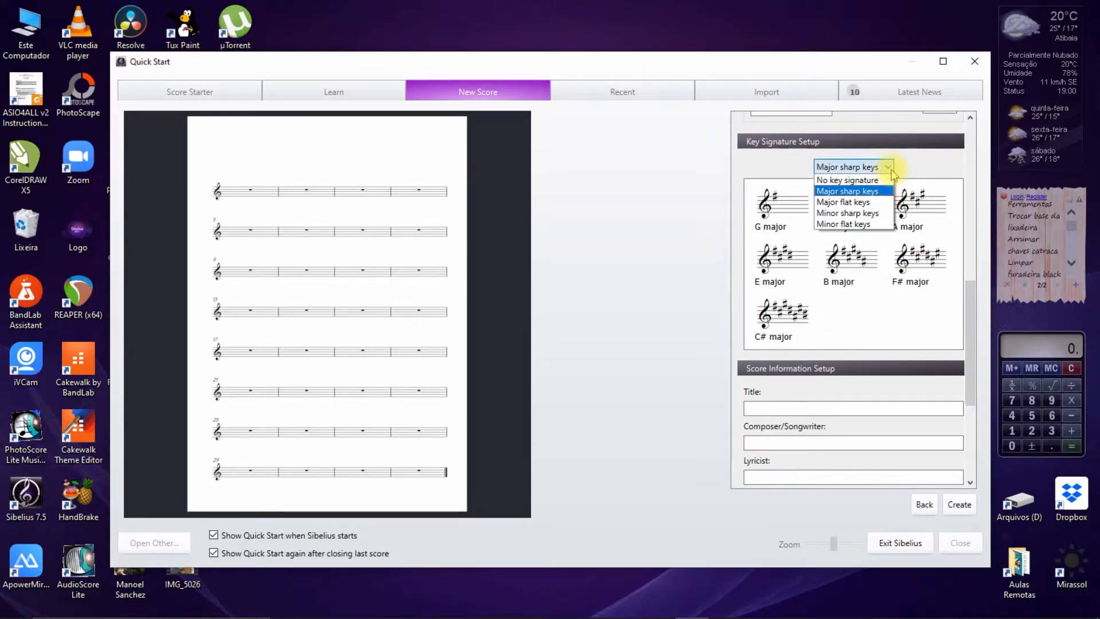
{"action": "left_click", "coordinate": [859, 201]}
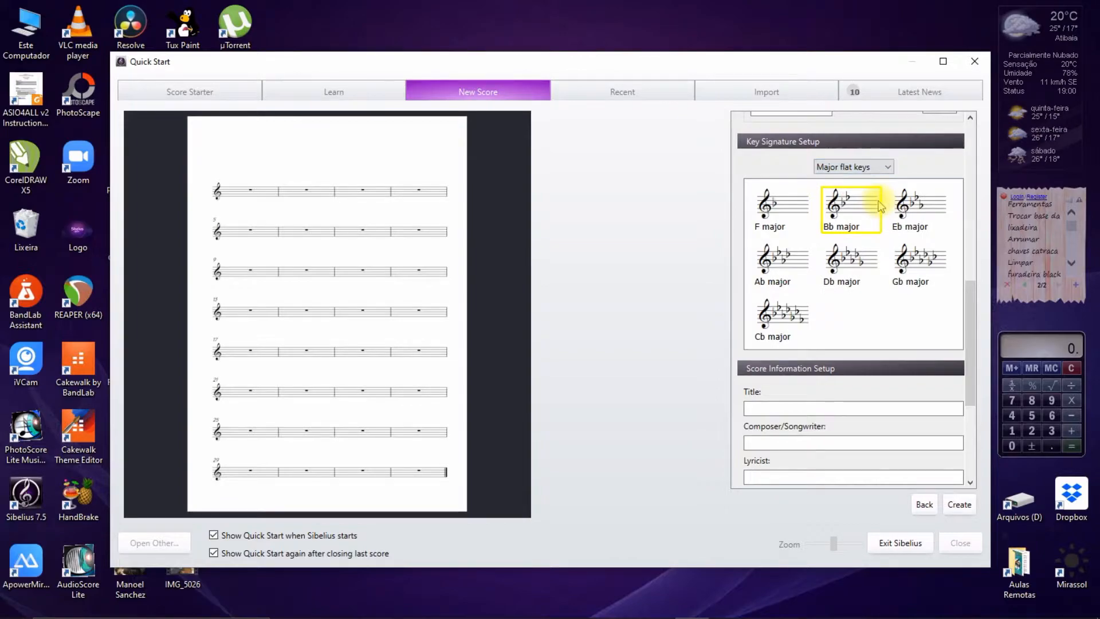
{"action": "left_click", "coordinate": [859, 213]}
Create the score with title "Ponta de Areia", composers "Fernando Brant / Milton Nascimento" and copyright year 2020
{"action": "scroll", "coordinate": [972, 367], "scroll_direction": "down", "scroll_amount": 3}
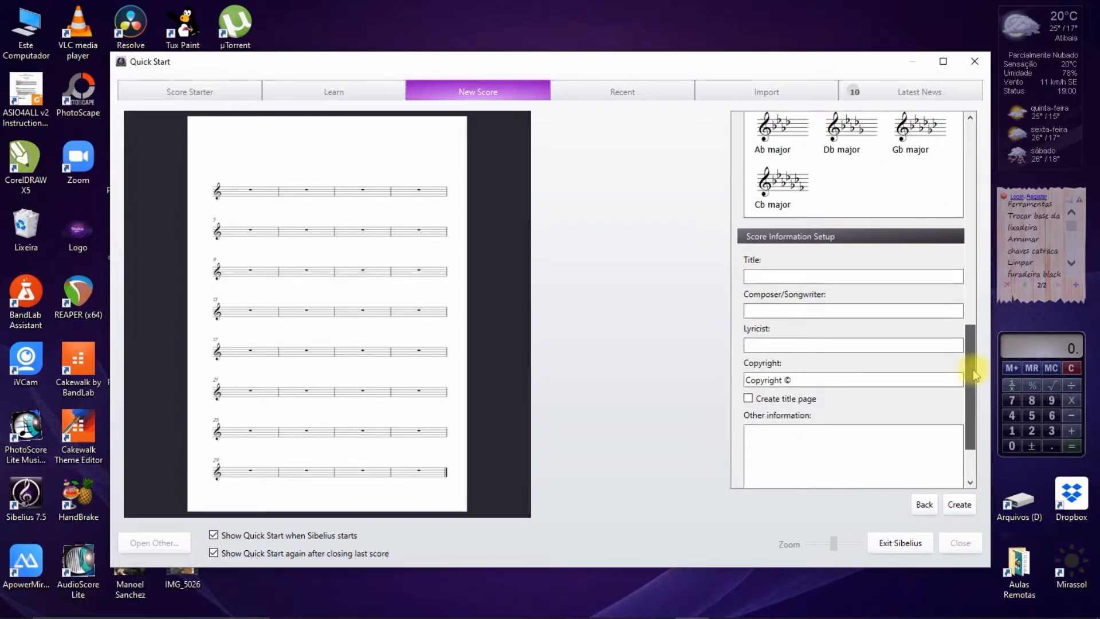
{"action": "left_click", "coordinate": [881, 215]}
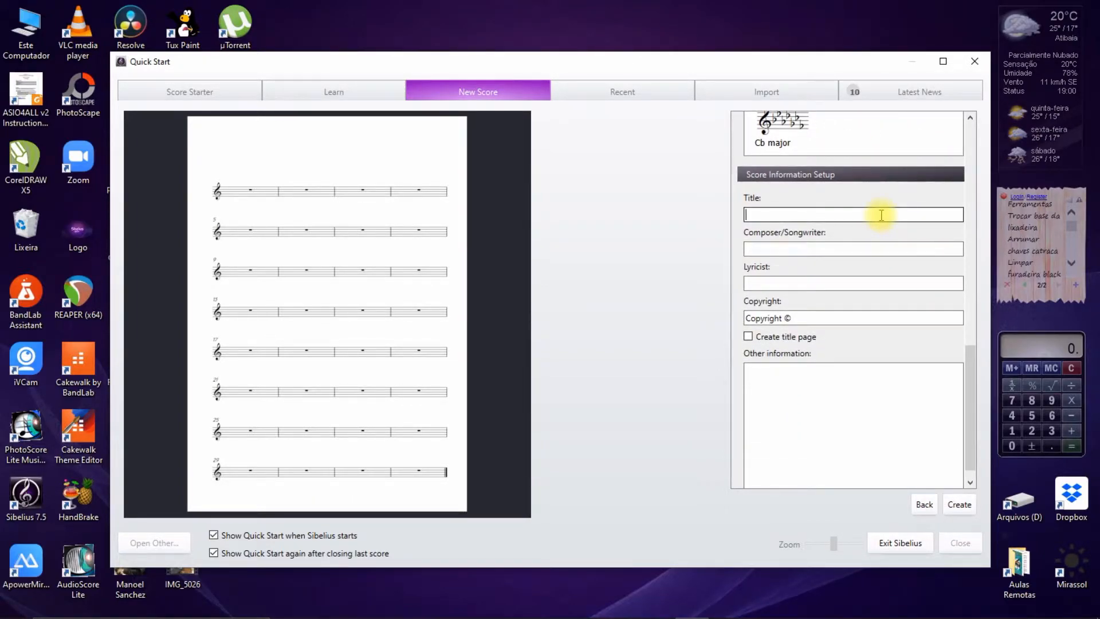
{"action": "type", "text": "Ponta de Areia"}
{"action": "key", "text": "Tab"}
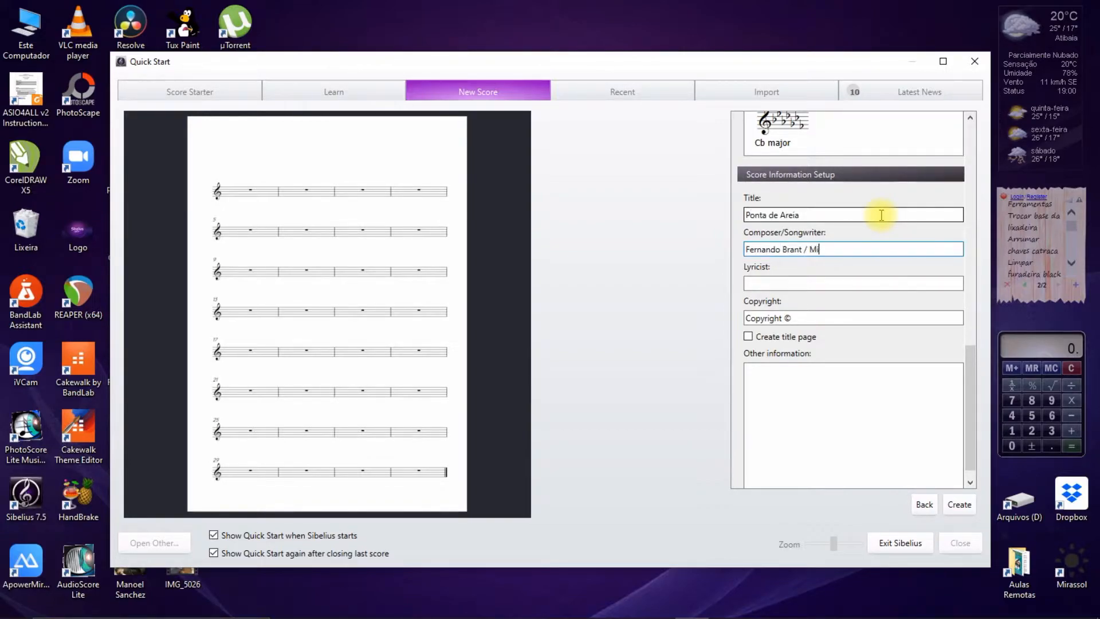
{"action": "left_click", "coordinate": [784, 317]}
{"action": "type", "text": "20"}
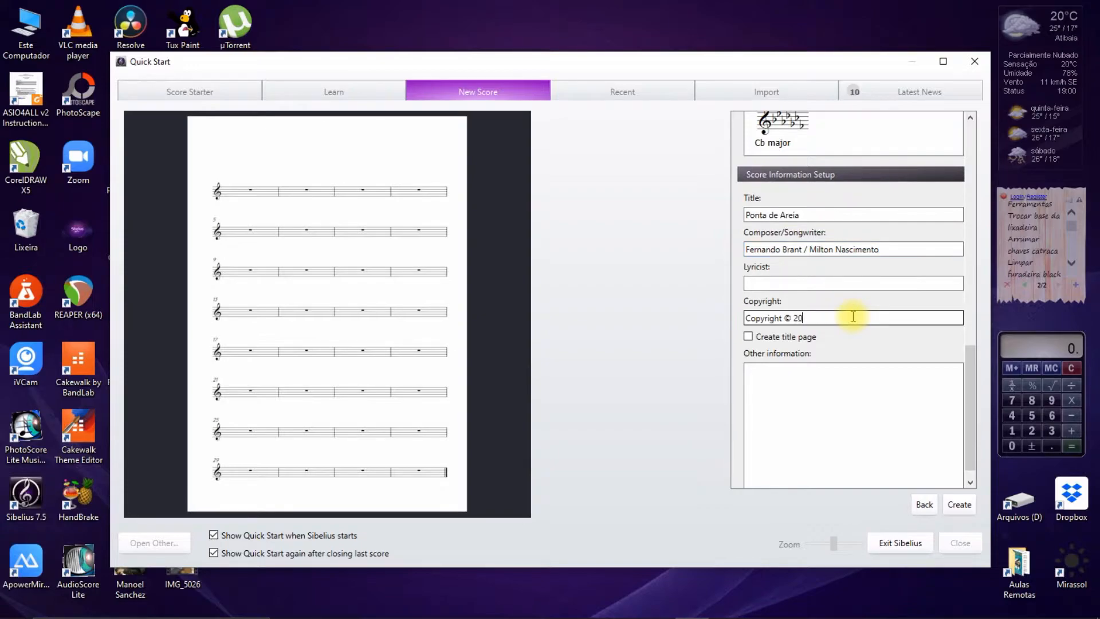
{"action": "left_click_drag", "start_coordinate": [972, 369], "coordinate": [974, 405]}
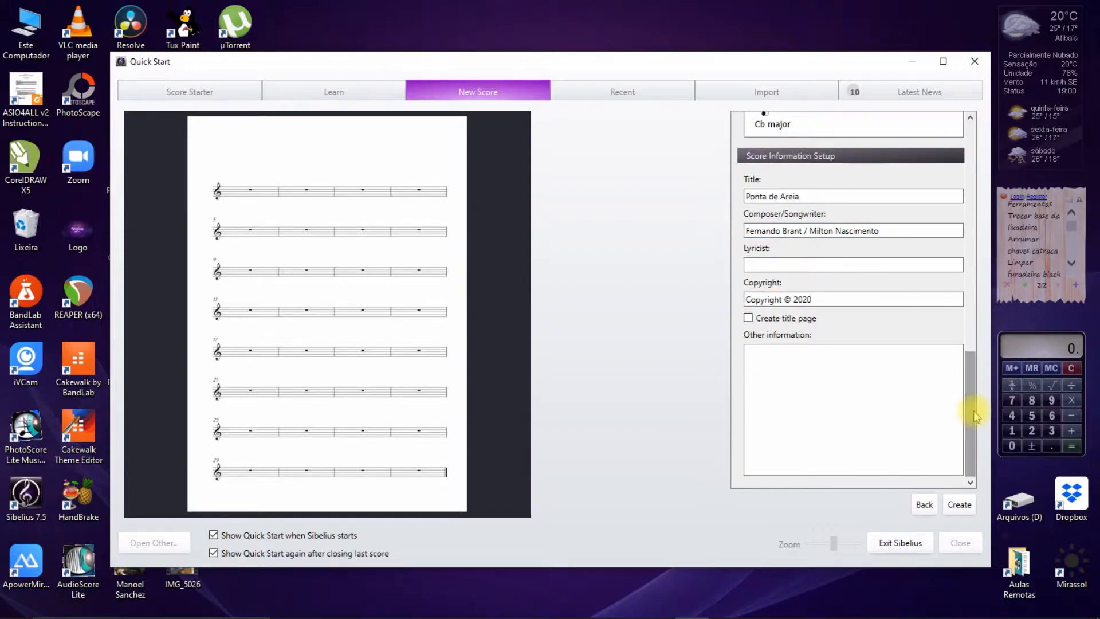
{"action": "left_click", "coordinate": [962, 506]}
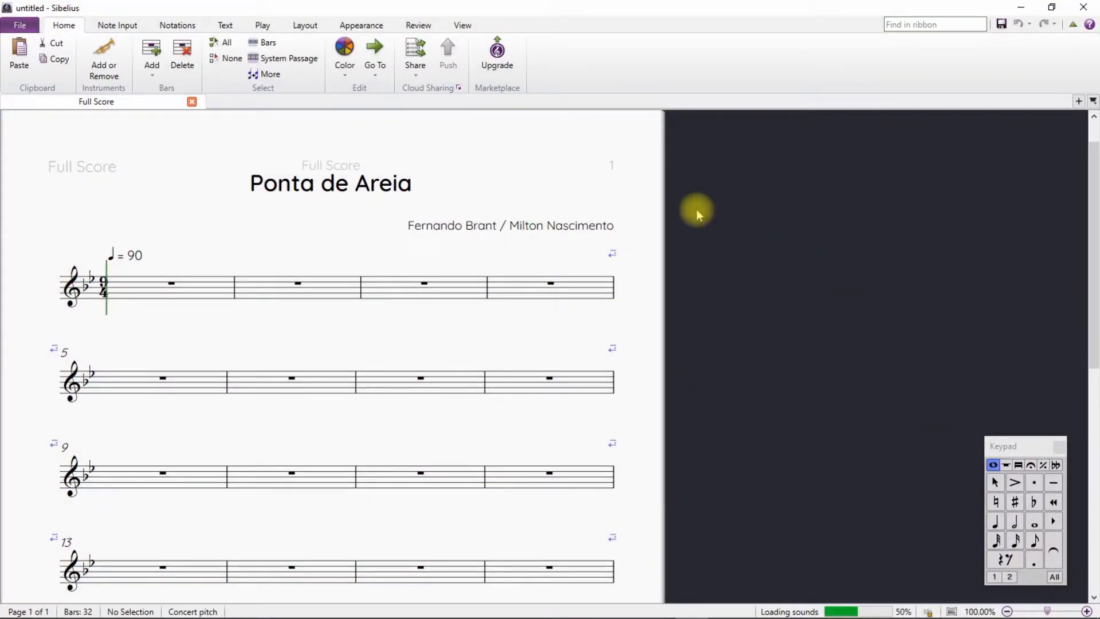
Enter four eighth notes D5, F5, F5 and G5 at the start of bar 1
{"action": "left_click_drag", "start_coordinate": [513, 181], "coordinate": [752, 199]}
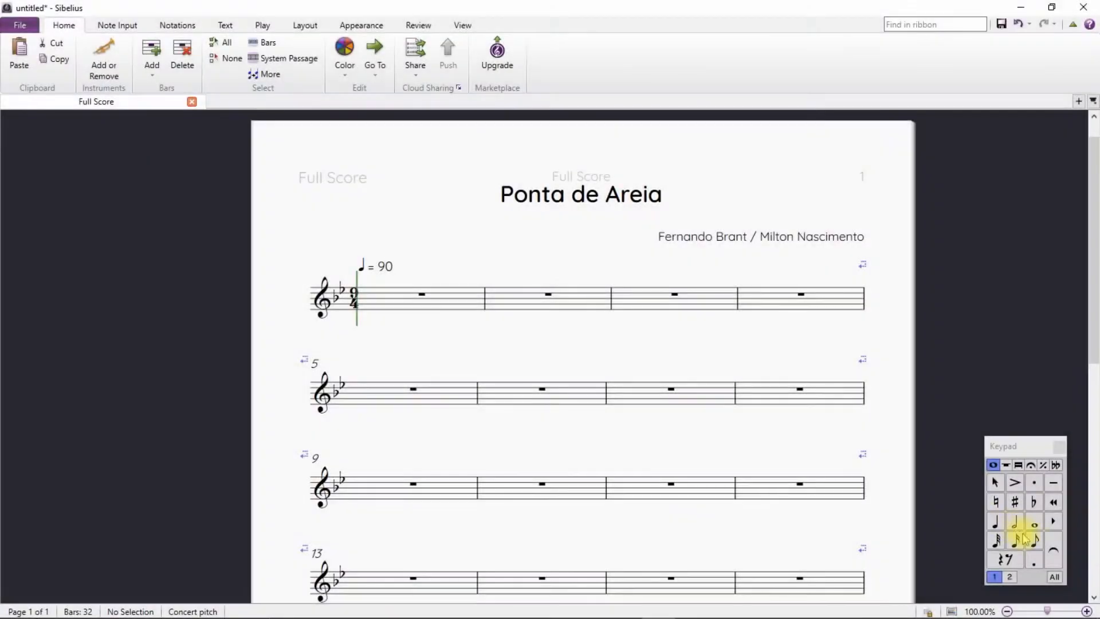
{"action": "left_click", "coordinate": [1040, 546]}
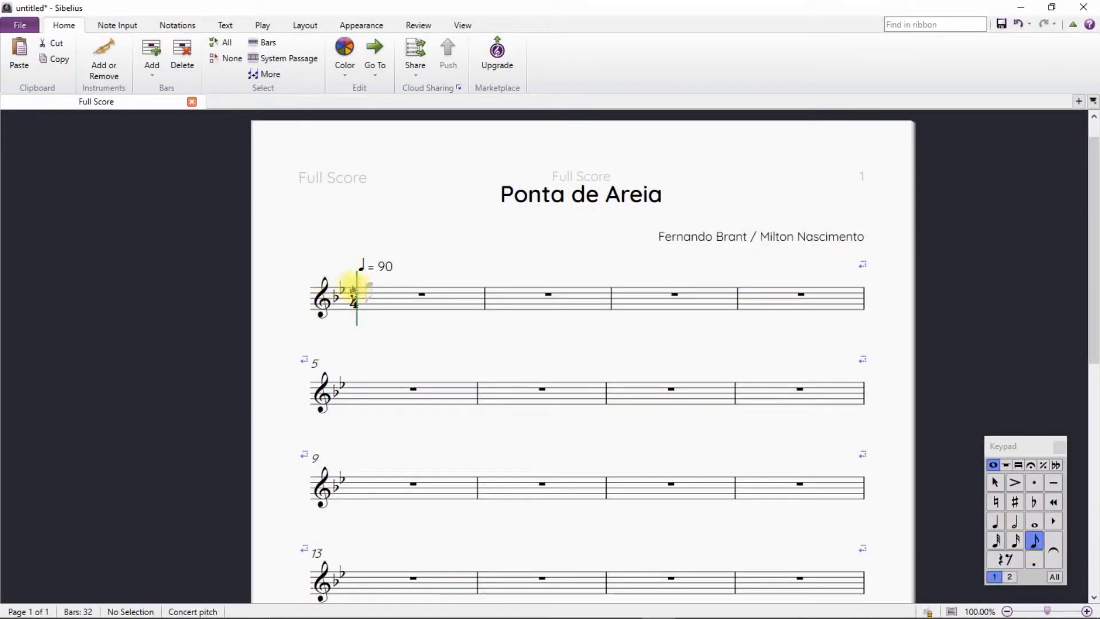
{"action": "left_click", "coordinate": [368, 293]}
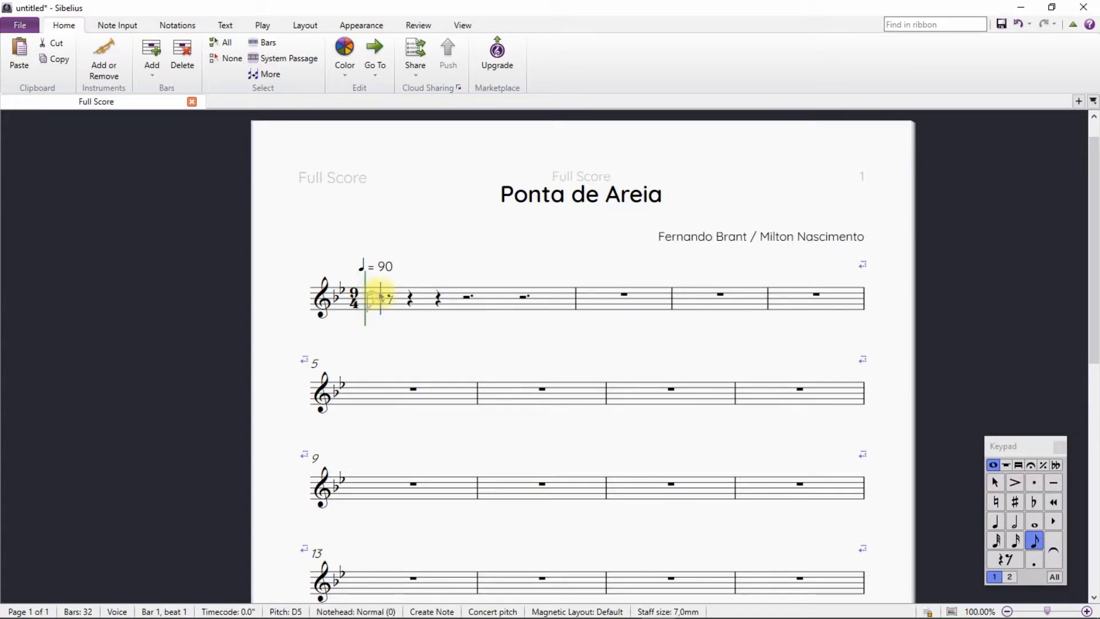
{"action": "left_click", "coordinate": [391, 287]}
{"action": "left_click", "coordinate": [410, 287]}
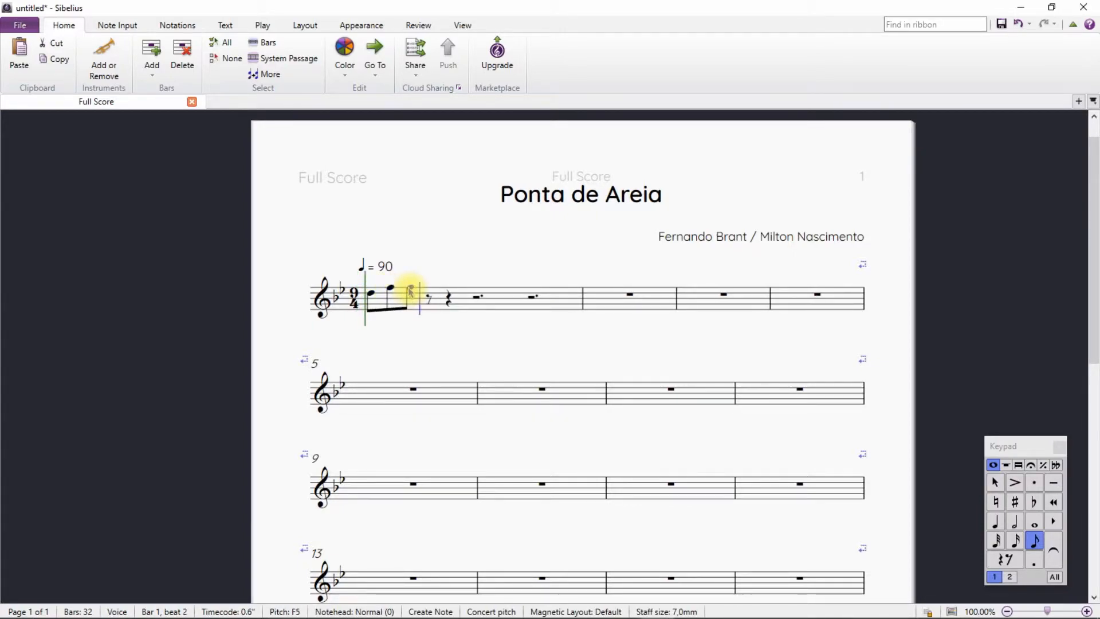
{"action": "left_click", "coordinate": [430, 285]}
Continue bar 1 with four quarter notes F5, D5, F5 and C5
{"action": "left_click", "coordinate": [995, 521]}
{"action": "left_click", "coordinate": [446, 288]}
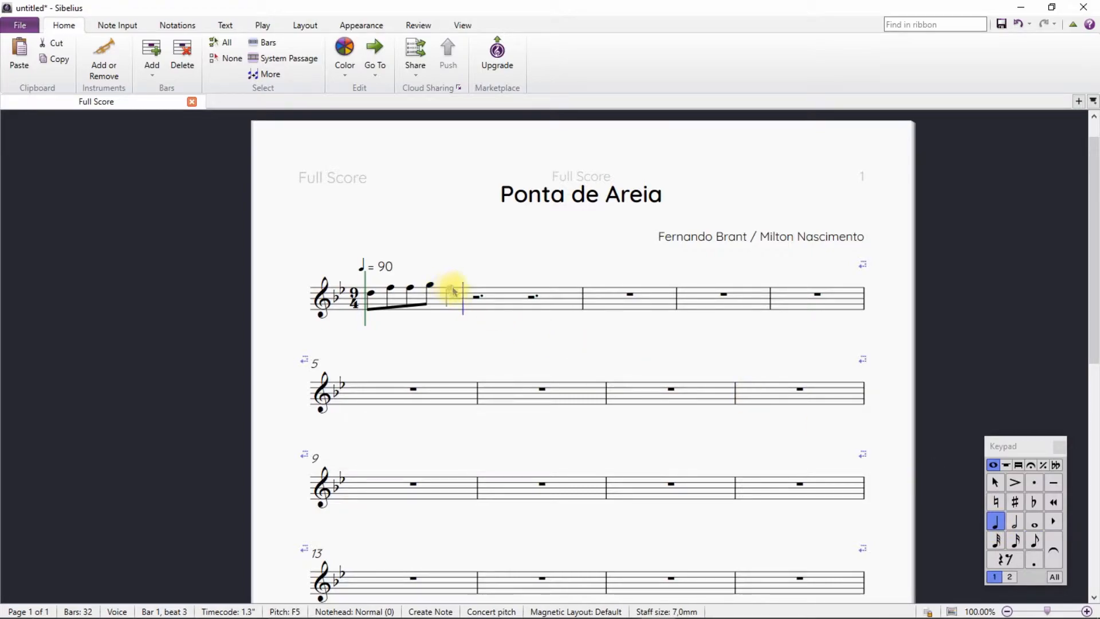
{"action": "left_click", "coordinate": [483, 293]}
{"action": "left_click", "coordinate": [504, 288]}
{"action": "left_click", "coordinate": [516, 296]}
Finish bar 1 with eighth notes G4 and C5, the C5 tied to a half note
{"action": "key", "text": "3"}
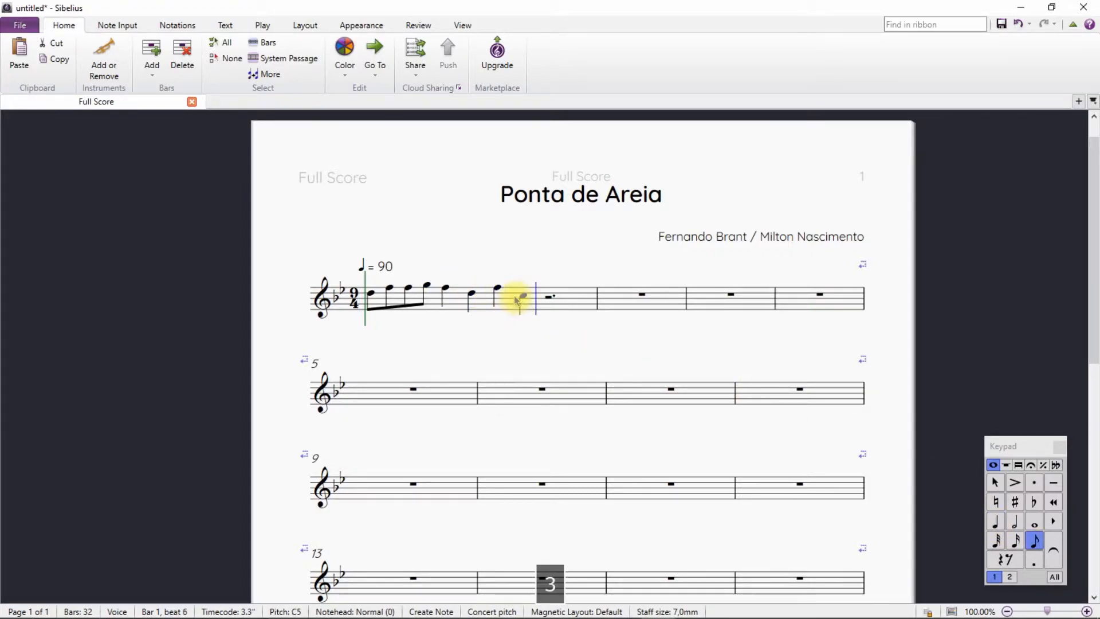
{"action": "left_click", "coordinate": [538, 303]}
{"action": "key", "text": "5"}
{"action": "left_click", "coordinate": [559, 298]}
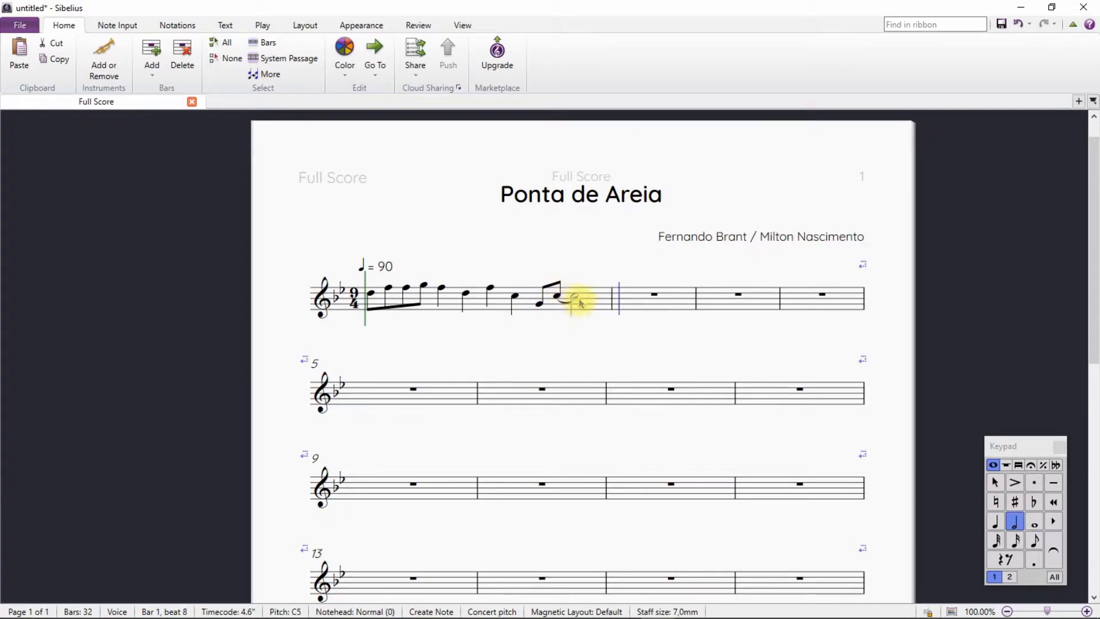
Begin bar 2 with four eighth notes Bb4, D5, D5 and F5
{"action": "key", "text": "3"}
{"action": "left_click", "coordinate": [594, 298]}
{"action": "key", "text": "Up"}
{"action": "left_click", "coordinate": [605, 293]}
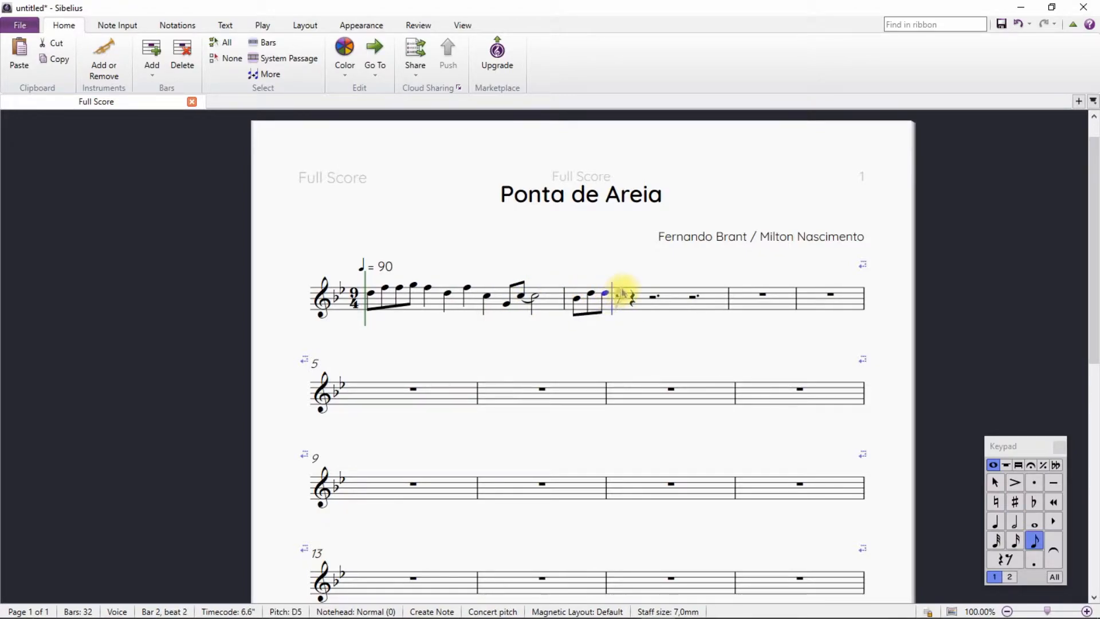
{"action": "left_click", "coordinate": [623, 289]}
Continue bar 2 with four quarter notes C5, G4, C5 and G4
{"action": "key", "text": "4"}
{"action": "left_click", "coordinate": [636, 296]}
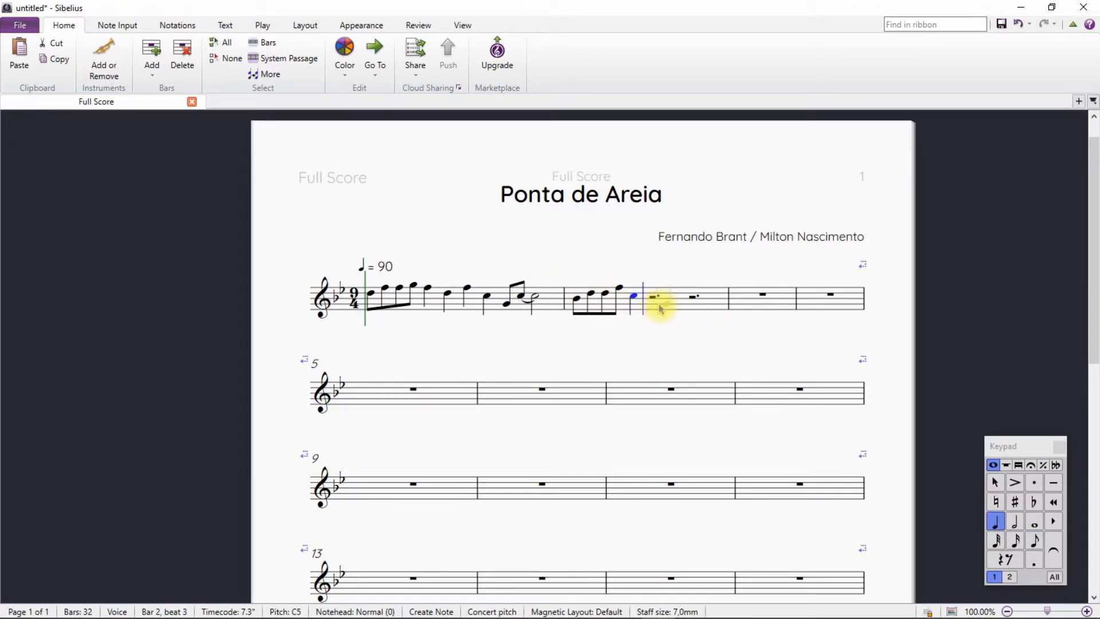
{"action": "left_click", "coordinate": [658, 305]}
{"action": "left_click", "coordinate": [664, 296]}
{"action": "left_click", "coordinate": [676, 304]}
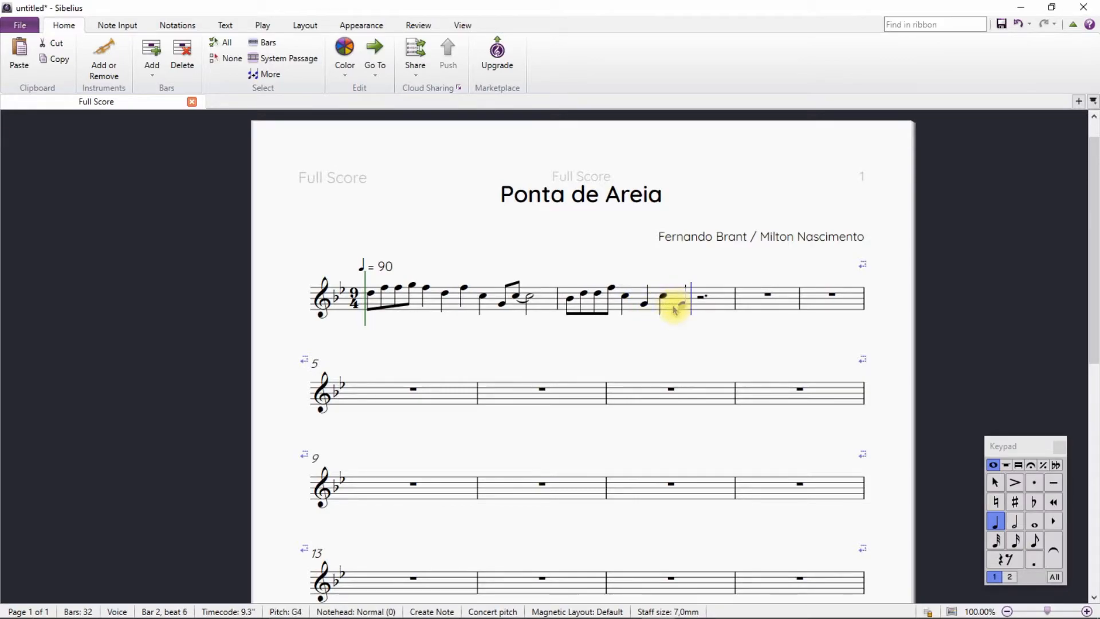
Complete bar 2 with eighth notes Bb4, G4 tied to G4, and Bb4, plus a final quarter note Bb4, and end note input
{"action": "key", "text": "3"}
{"action": "left_click", "coordinate": [693, 298]}
{"action": "left_click", "coordinate": [703, 304]}
{"action": "key", "text": "Return"}
{"action": "left_click", "coordinate": [715, 304]}
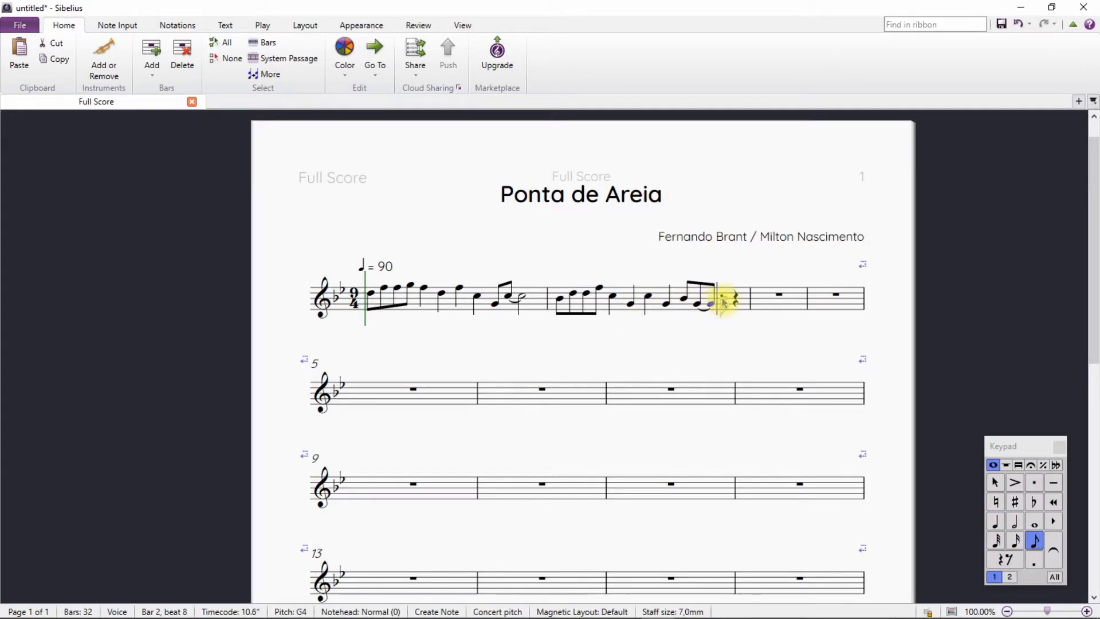
{"action": "left_click", "coordinate": [725, 298]}
{"action": "key", "text": "4"}
{"action": "left_click", "coordinate": [739, 299]}
{"action": "key", "text": "Escape"}
{"action": "key", "text": "Escape"}
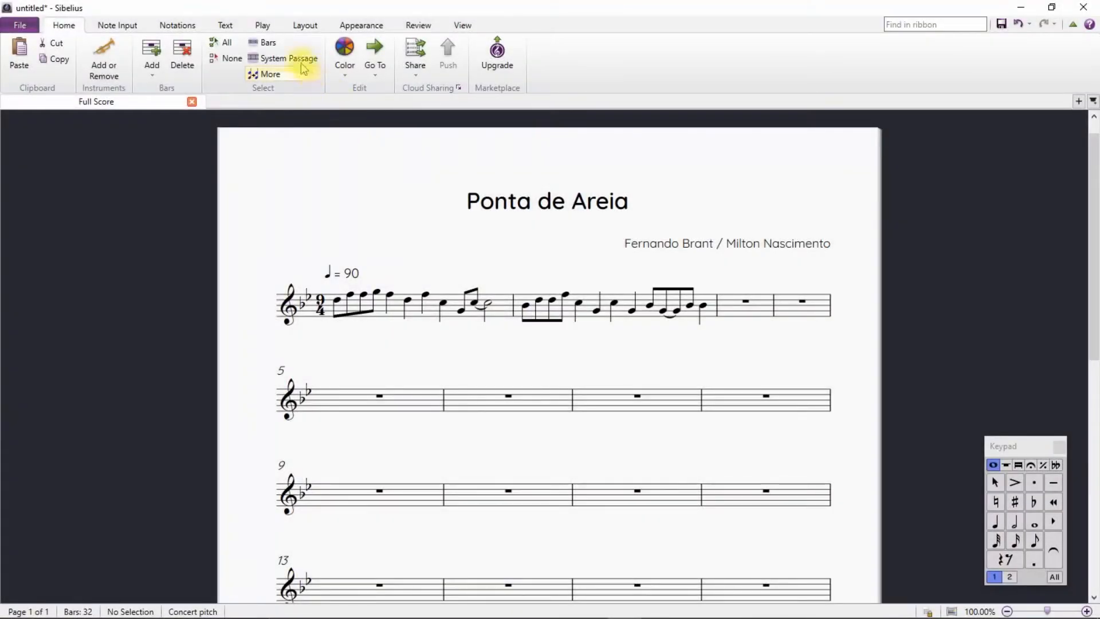
Show the Transport panel and play back the two entered bars, stopping playback after they end
{"action": "left_click", "coordinate": [465, 28]}
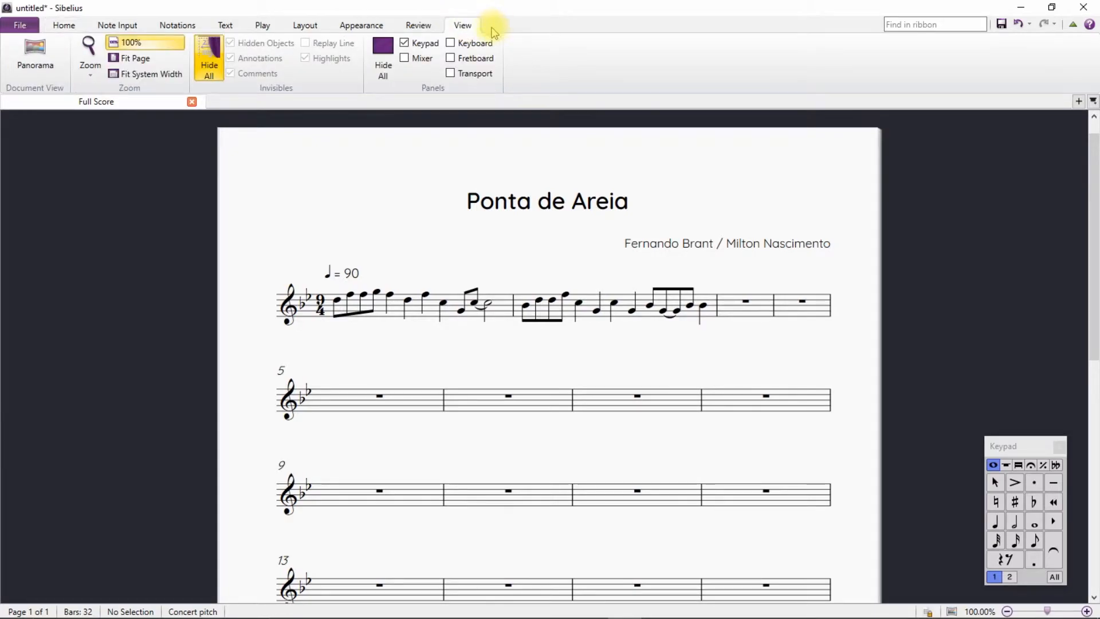
{"action": "left_click", "coordinate": [474, 74]}
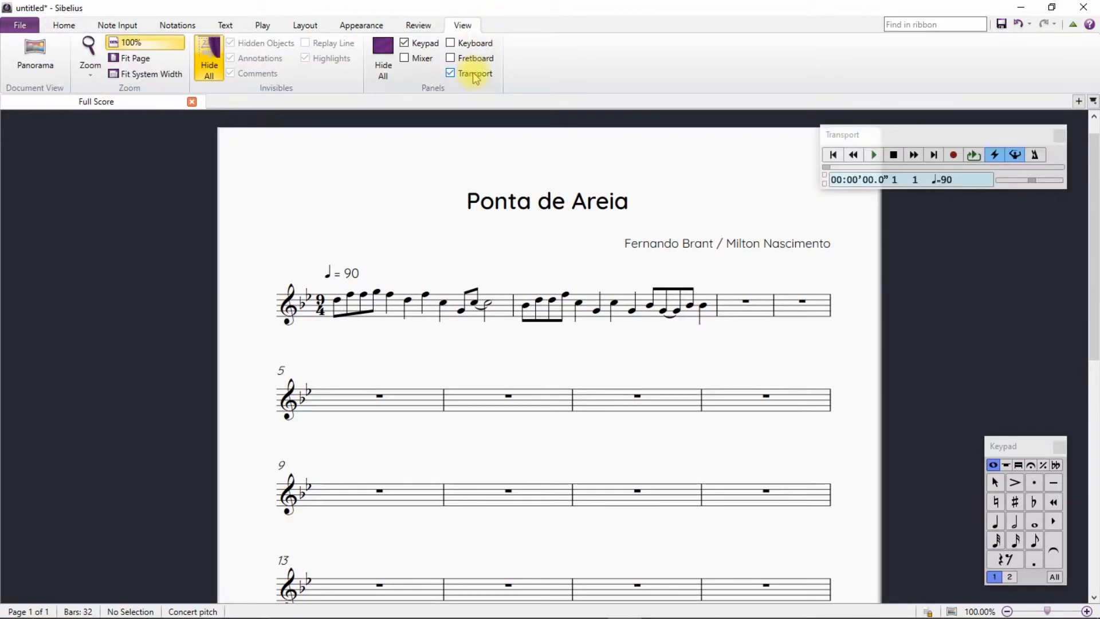
{"action": "left_click", "coordinate": [874, 156]}
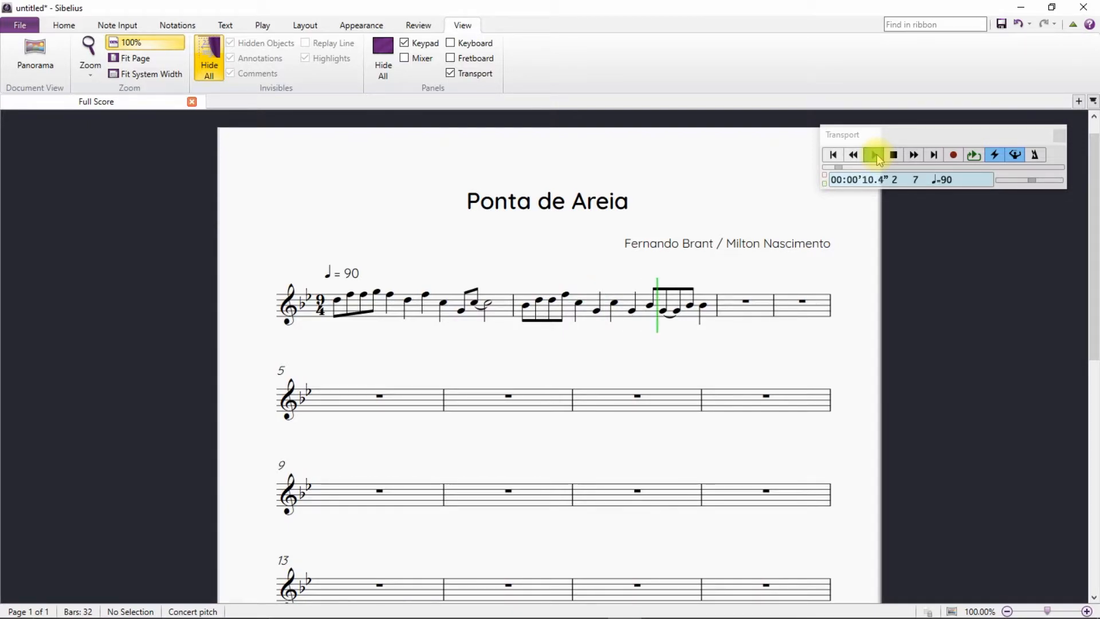
{"action": "left_click", "coordinate": [893, 155]}
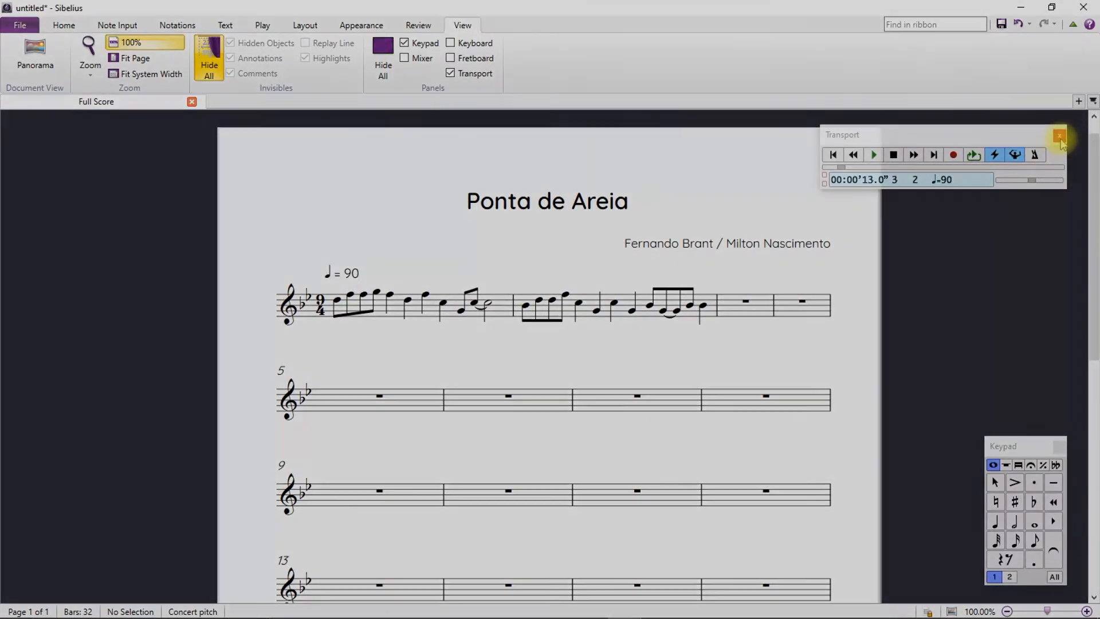
Close the Transport panel and add a Bb chord symbol above the first note of bar 1
{"action": "left_click", "coordinate": [1058, 135]}
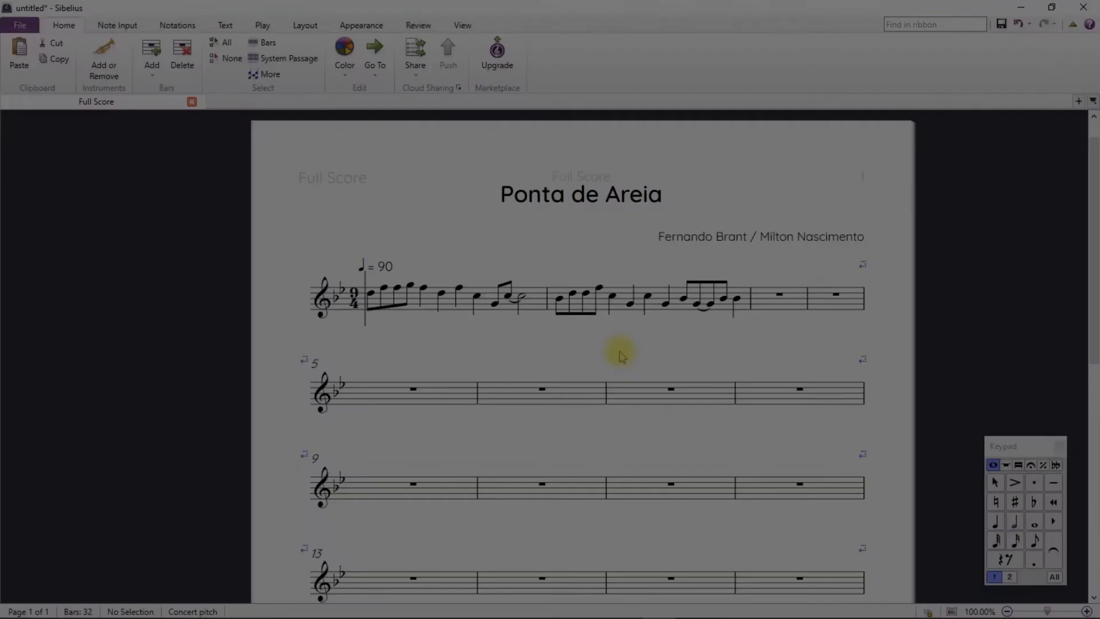
{"action": "left_click", "coordinate": [372, 297]}
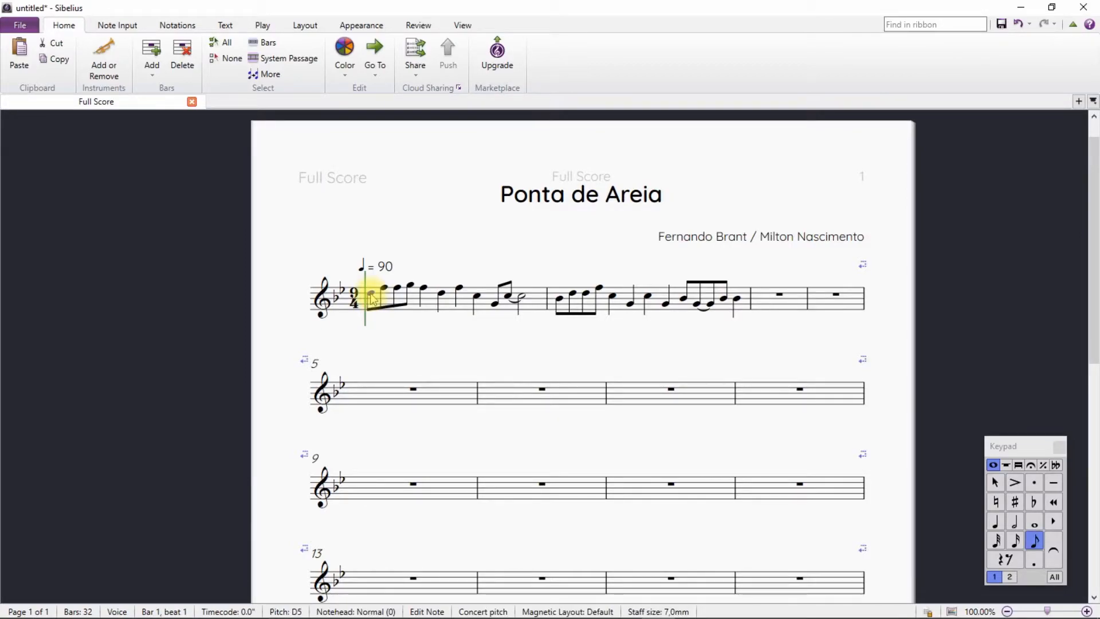
{"action": "key", "text": "ctrl+k"}
{"action": "key", "text": "CapsLock"}
{"action": "type", "text": "B"}
{"action": "key", "text": "CapsLock"}
{"action": "type", "text": "b"}
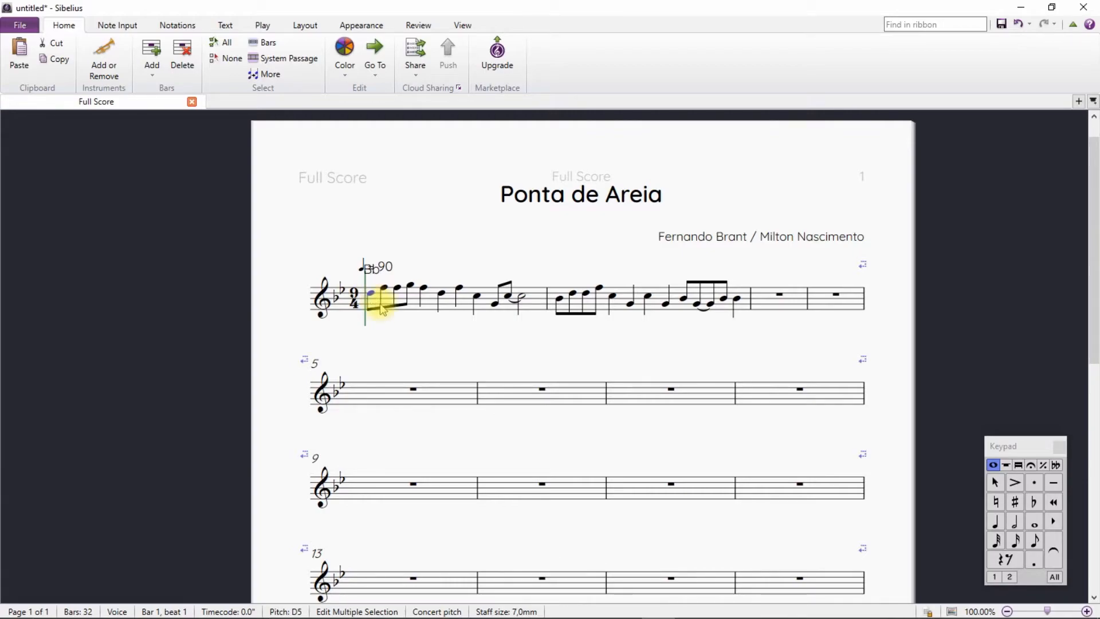
{"action": "left_click", "coordinate": [405, 333]}
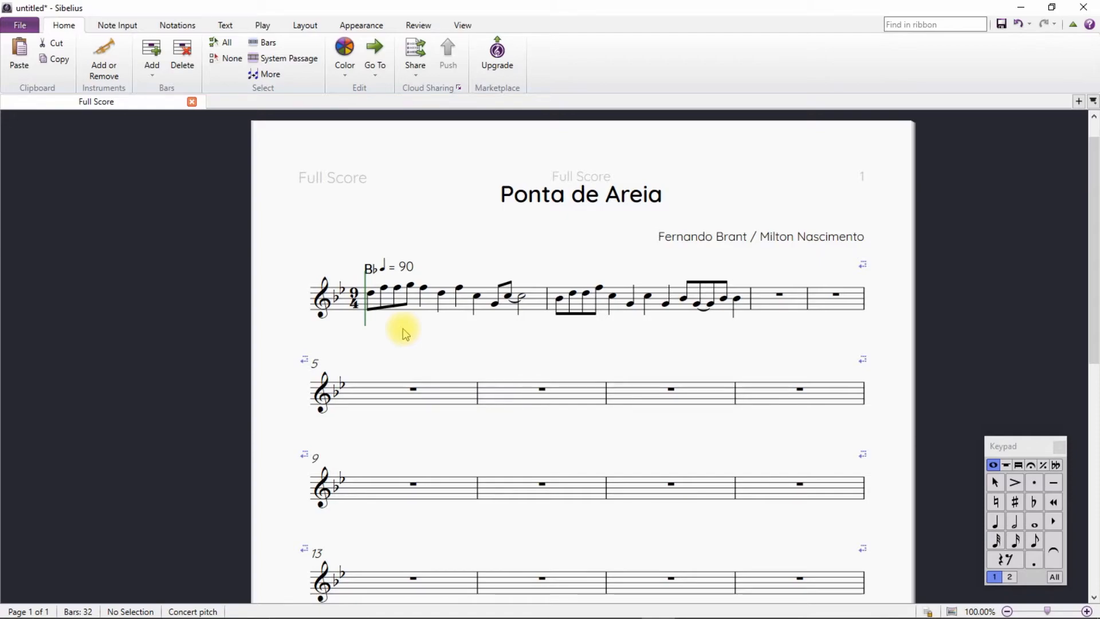
Move the quarter note = 90 metronome mark up and back so it sits above the clef, clear of the Bb chord
{"action": "left_click", "coordinate": [407, 267]}
{"action": "left_click_drag", "start_coordinate": [407, 266], "coordinate": [364, 244]}
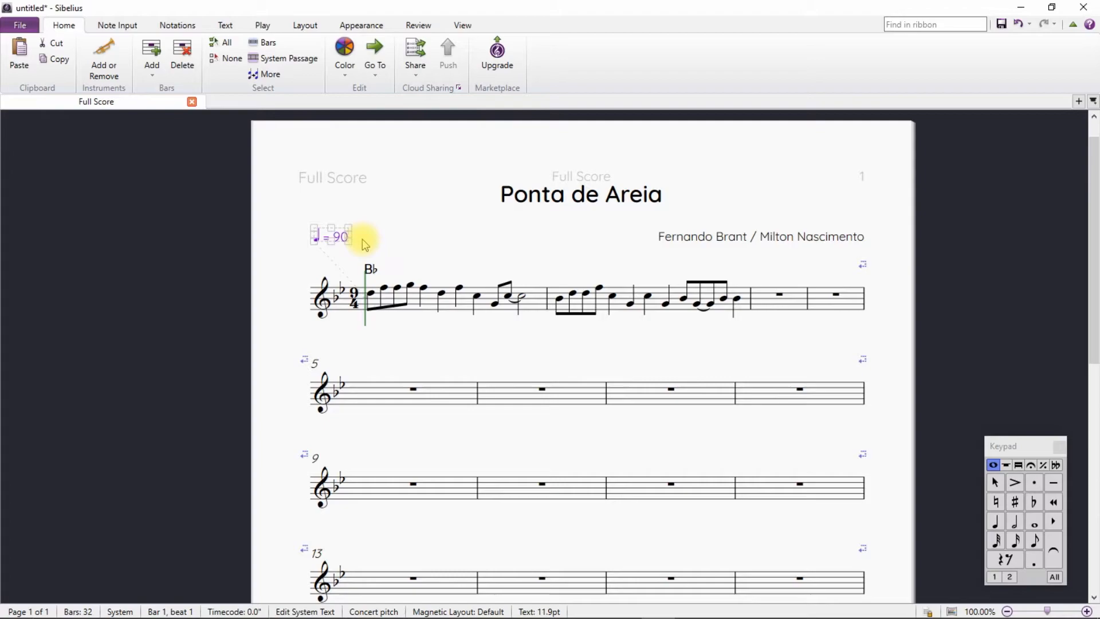
Continue the chord symbols from the first Bb, adding Bb/D on beat 5 and Eb6 on beat 7 of bar 1
{"action": "double_click", "coordinate": [375, 271]}
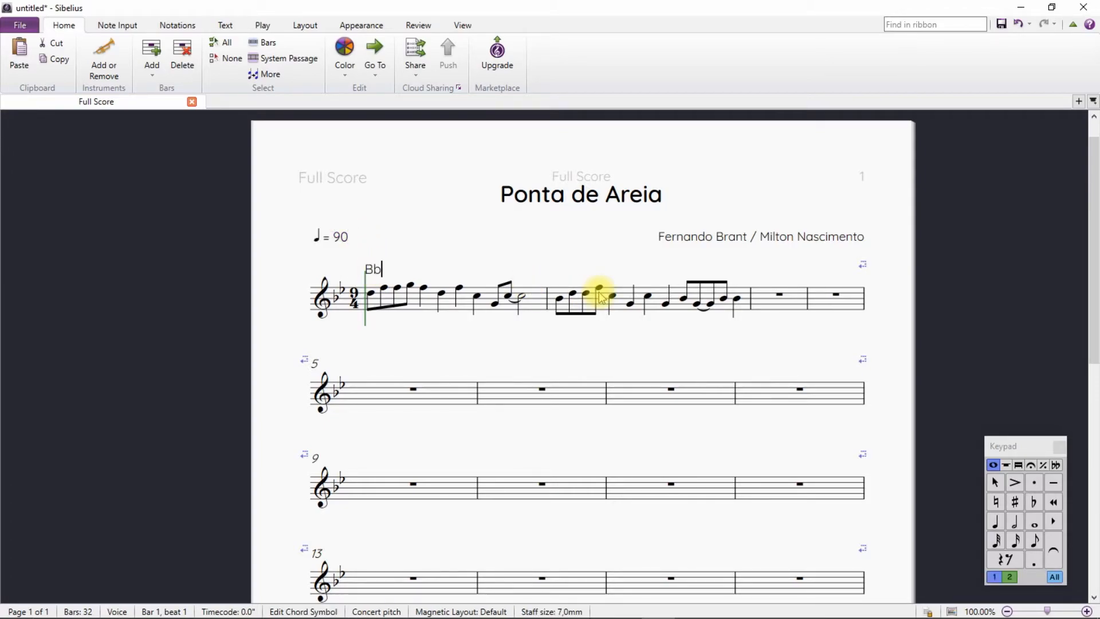
{"action": "key", "text": "space"}
{"action": "key", "text": "space"}
{"action": "key", "text": "space"}
{"action": "type", "text": "Bb/"}
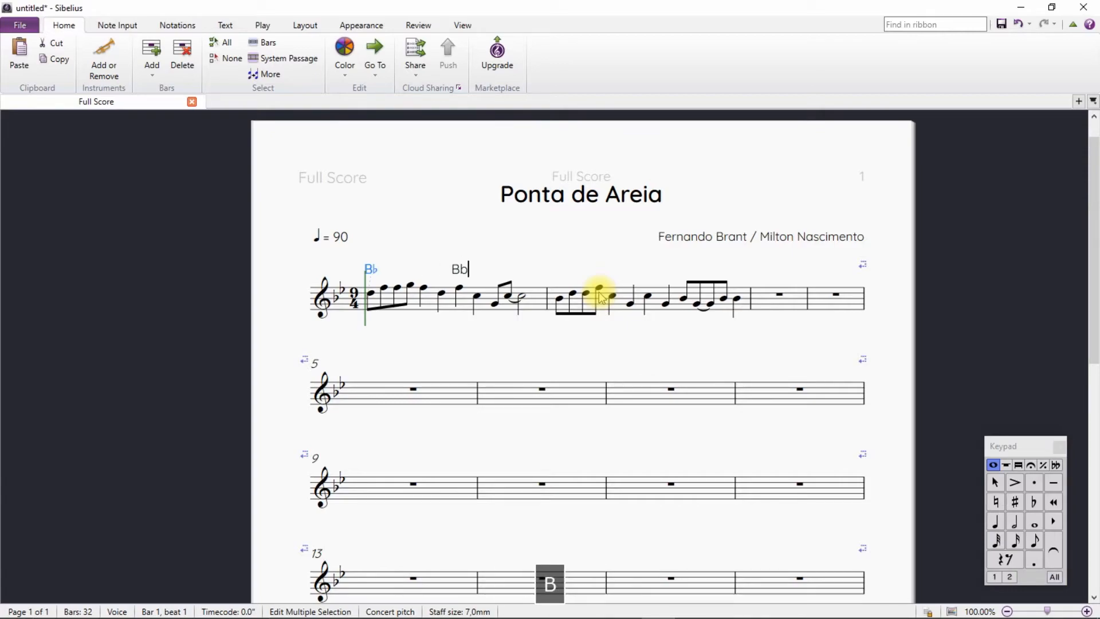
{"action": "key", "text": "CapsLock"}
{"action": "type", "text": "D"}
{"action": "key", "text": "space"}
{"action": "key", "text": "CapsLock"}
{"action": "type", "text": "Eb6"}
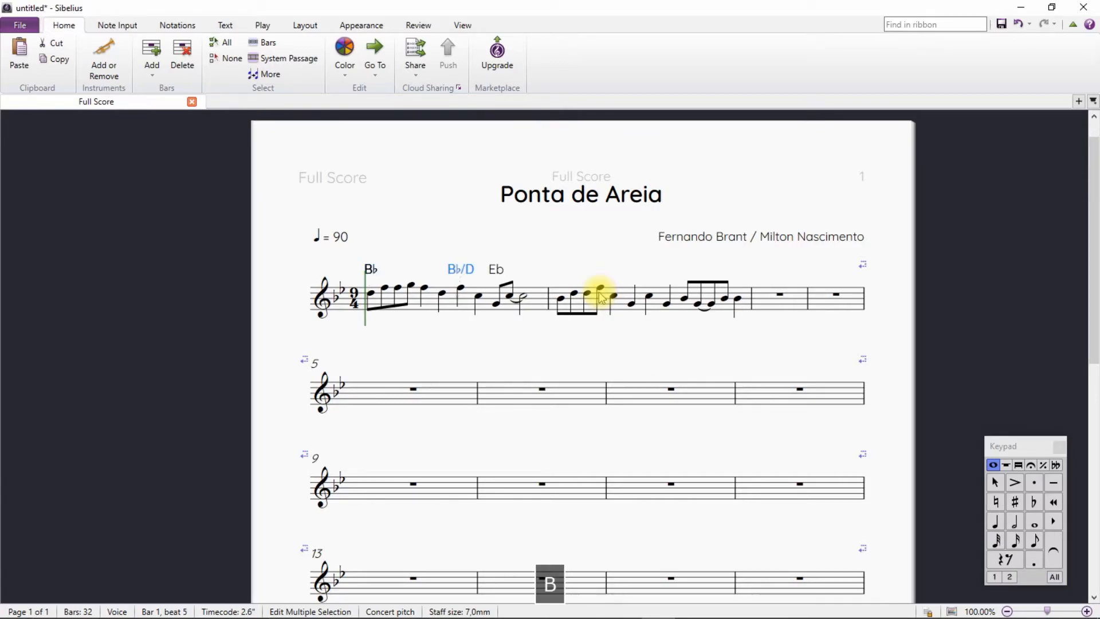
Begin the chord symbols of bar 2 with Bb on the first note, followed by Cm and Eb
{"action": "key", "text": "space"}
{"action": "key", "text": "space"}
{"action": "key", "text": "CapsLock"}
{"action": "type", "text": "Bb"}
{"action": "key", "text": "space"}
{"action": "key", "text": "CapsLock"}
{"action": "type", "text": "Cm"}
{"action": "key", "text": "space"}
{"action": "key", "text": "CapsLock"}
{"action": "type", "text": "Eb"}
Complete the chord symbols of bar 2 with F7sus4 and a final Bb over the last note
{"action": "key", "text": "space"}
{"action": "type", "text": "F7sus4"}
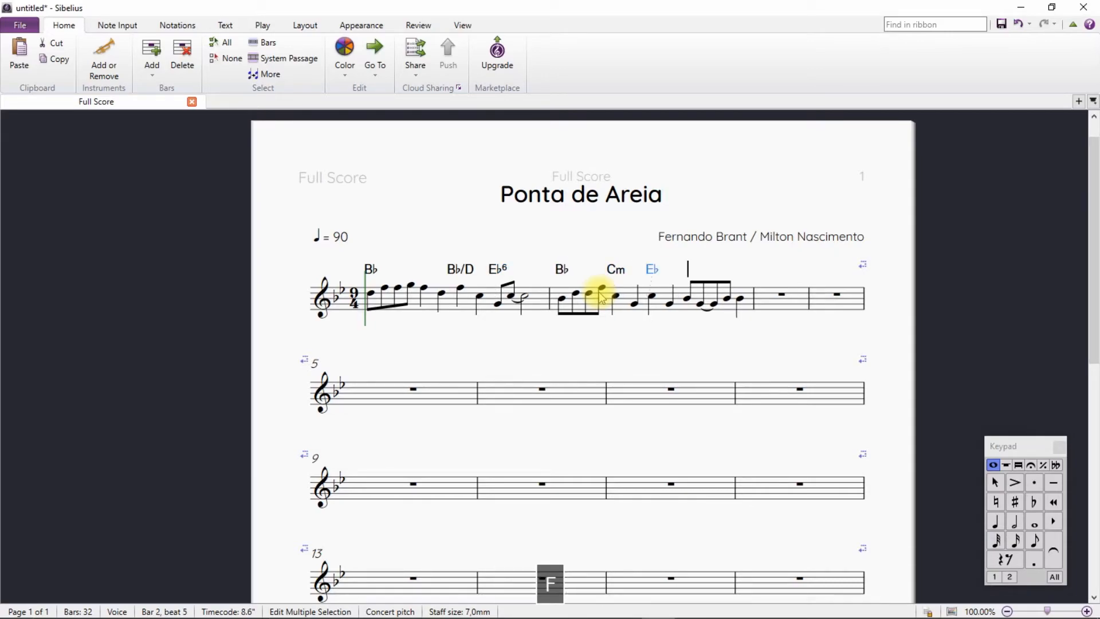
{"action": "key", "text": "space"}
{"action": "key", "text": "CapsLock"}
{"action": "type", "text": "Bb"}
{"action": "left_click", "coordinate": [590, 340]}
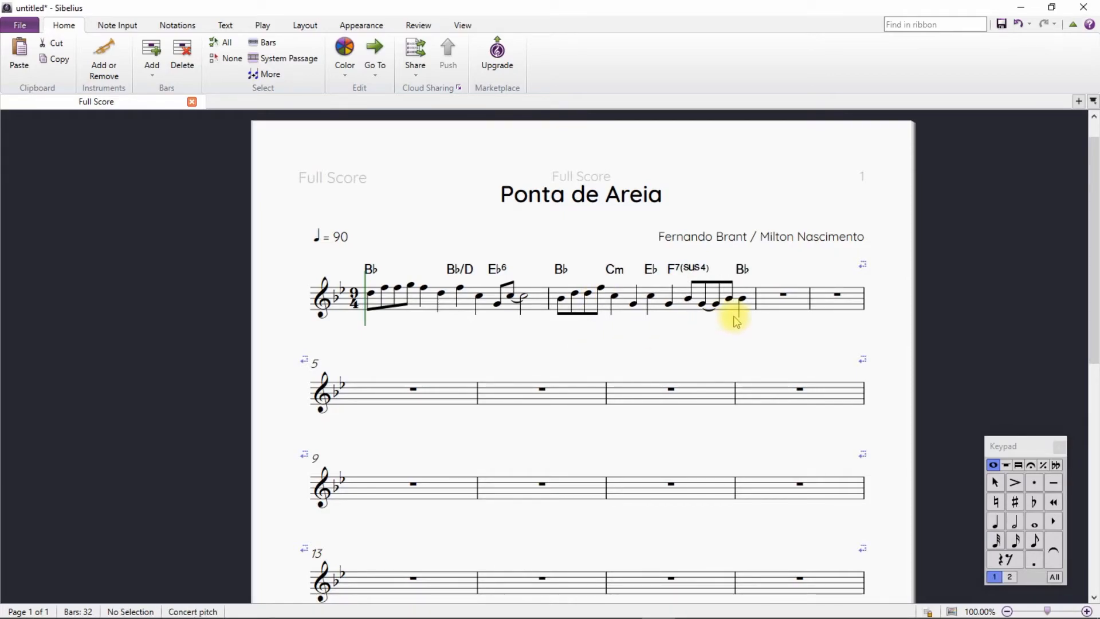
Delete the empty bars from bar 3 through bar 32
{"action": "left_click", "coordinate": [770, 300]}
{"action": "left_click_drag", "start_coordinate": [888, 521], "coordinate": [935, 30]}
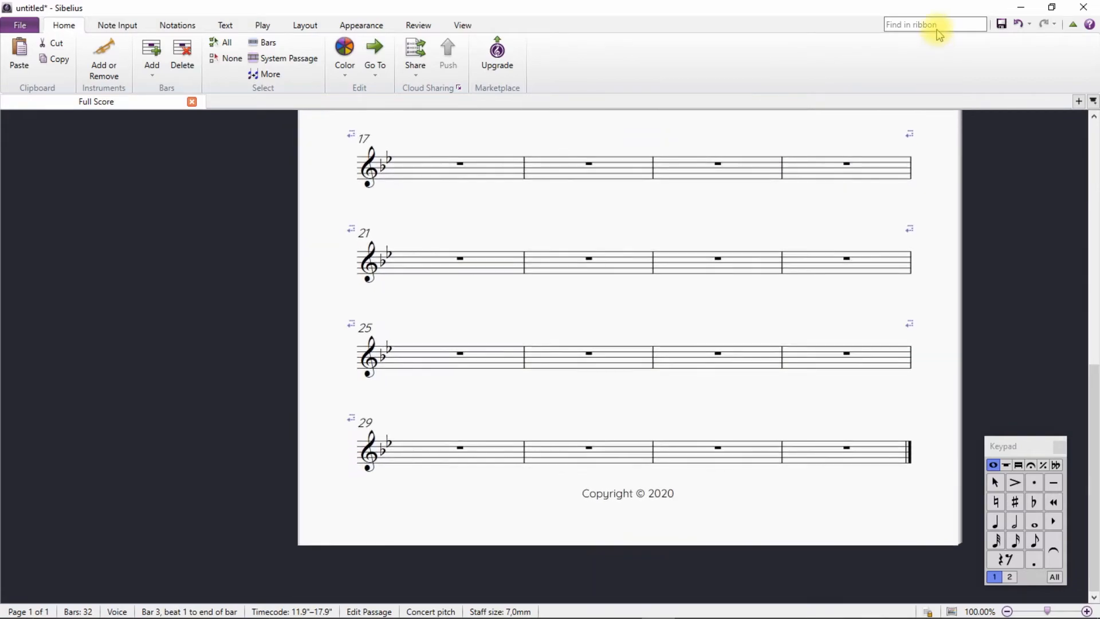
{"action": "left_click", "coordinate": [882, 458], "text": "shift"}
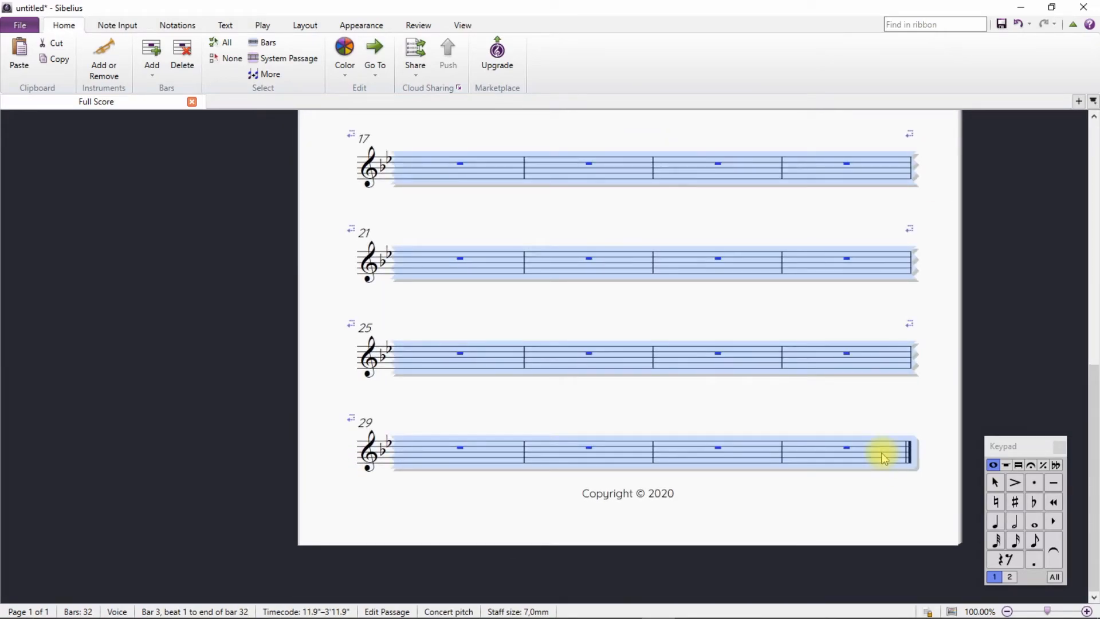
{"action": "key", "text": "ctrl+Delete"}
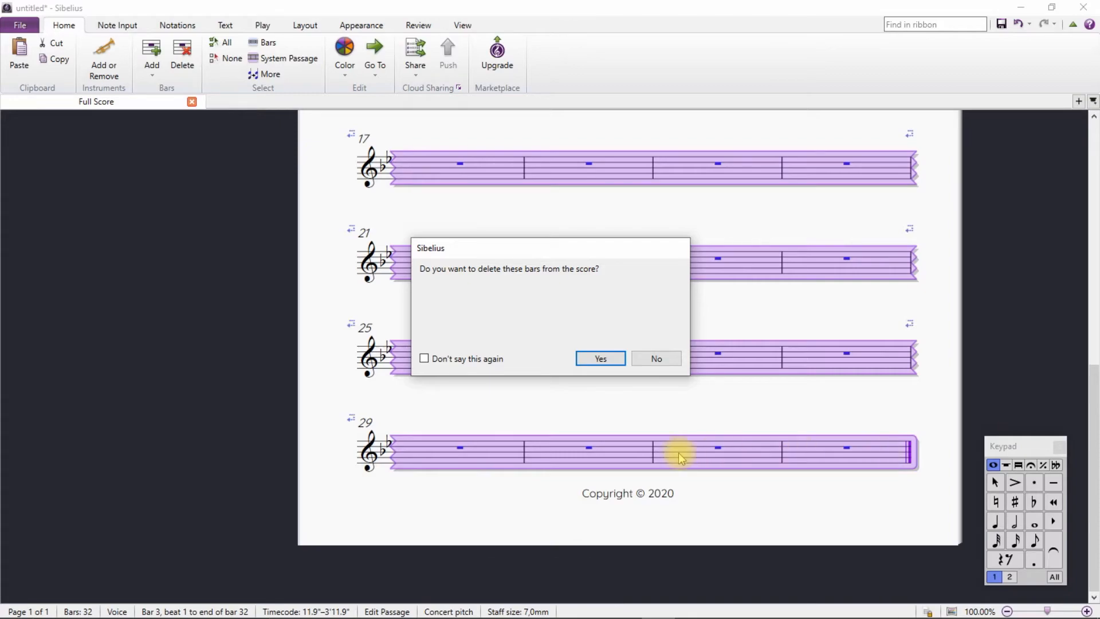
{"action": "left_click", "coordinate": [598, 359]}
Move the title and the composer credit upward above the remaining staff
{"action": "left_click_drag", "start_coordinate": [837, 150], "coordinate": [787, 558]}
{"action": "left_click_drag", "start_coordinate": [777, 331], "coordinate": [801, 403]}
{"action": "left_click", "coordinate": [762, 301]}
{"action": "left_click_drag", "start_coordinate": [672, 226], "coordinate": [670, 197]}
{"action": "left_click", "coordinate": [715, 258]}
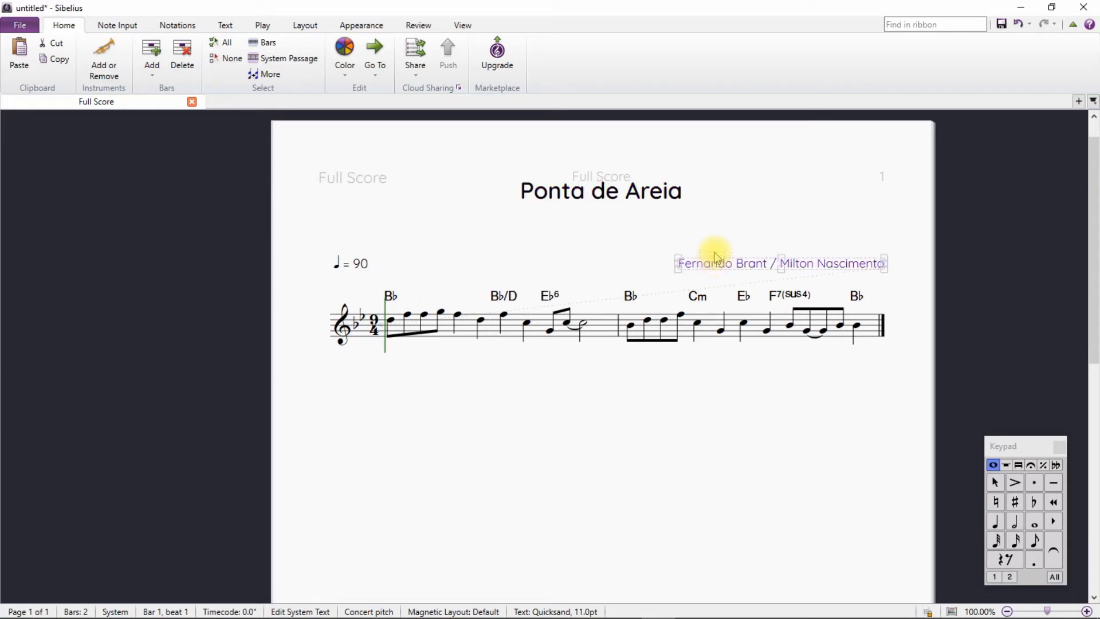
{"action": "left_click_drag", "start_coordinate": [715, 258], "coordinate": [714, 236]}
{"action": "left_click", "coordinate": [407, 281]}
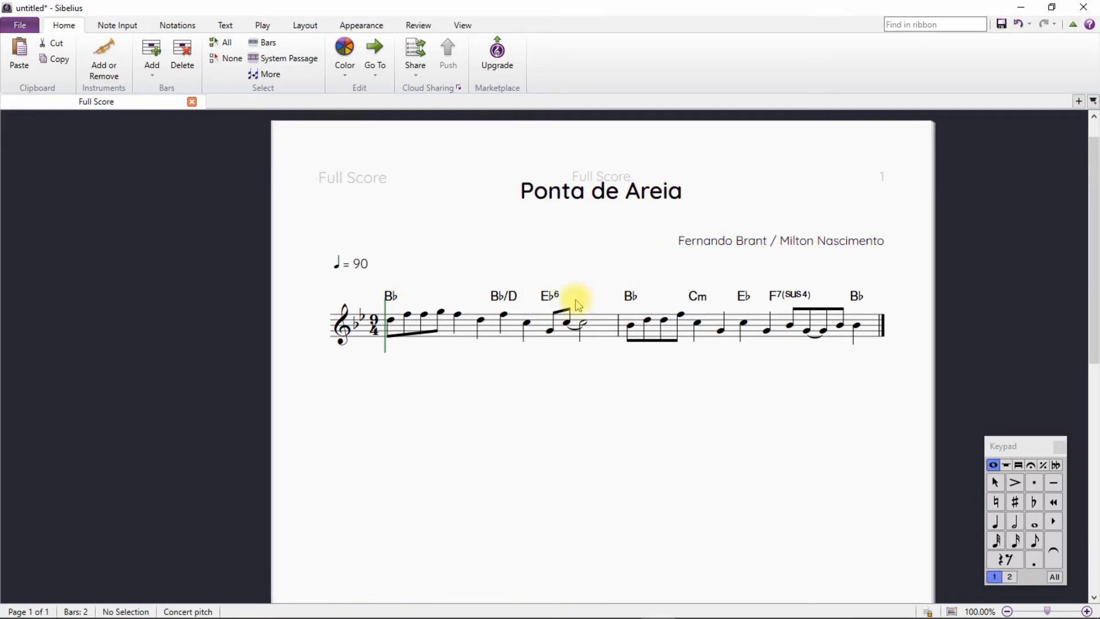
Change the final barline at the end of bar 2 to an End Repeat barline
{"action": "left_click", "coordinate": [881, 327]}
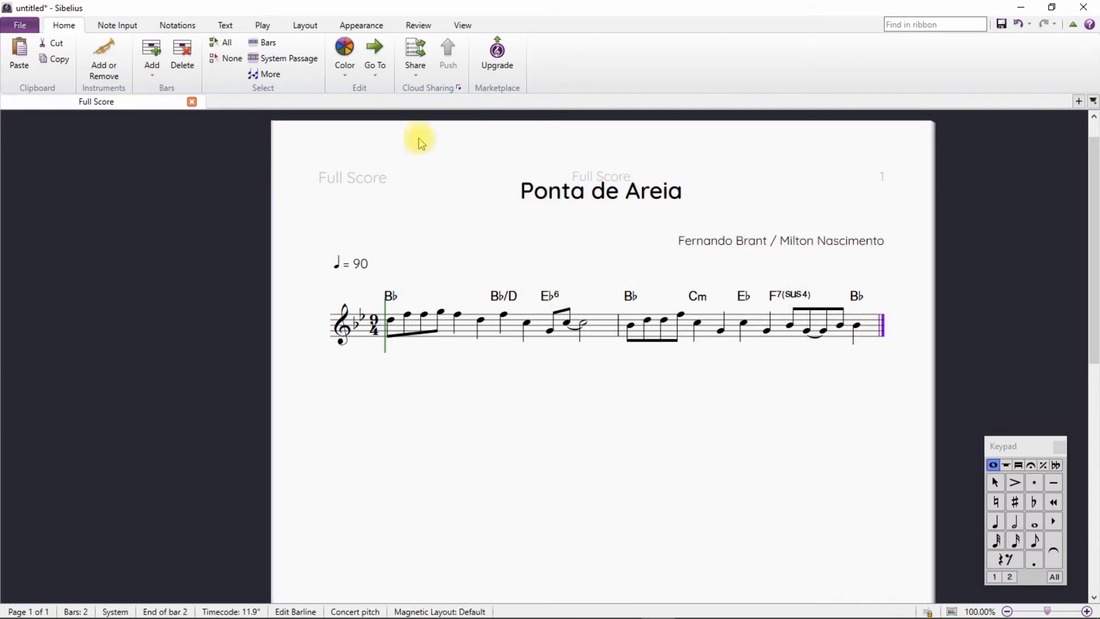
{"action": "left_click", "coordinate": [173, 24]}
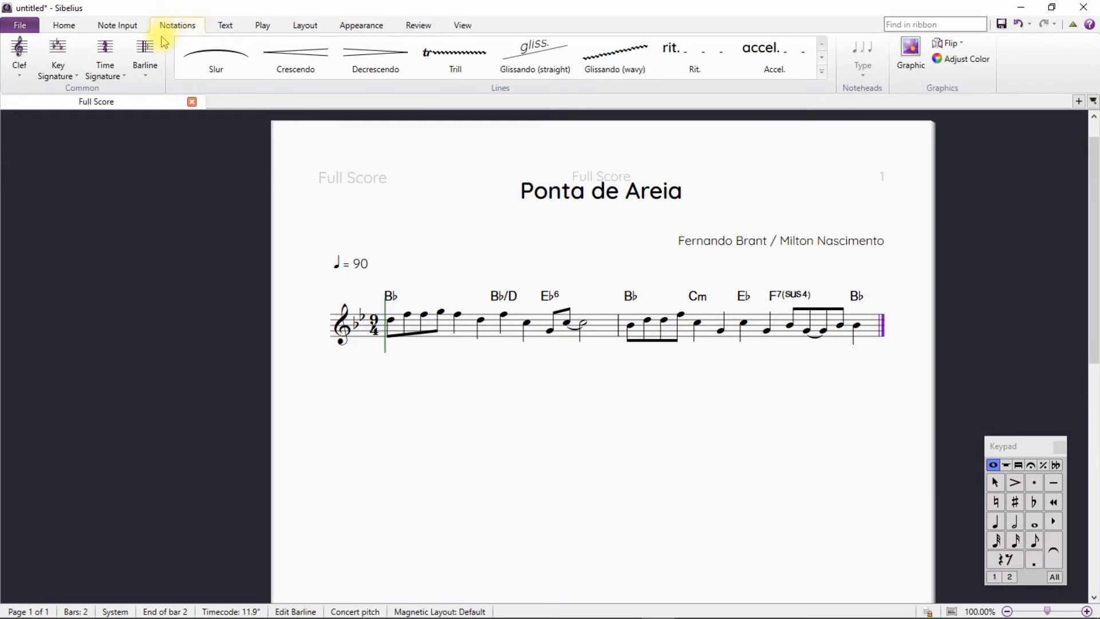
{"action": "left_click", "coordinate": [154, 56]}
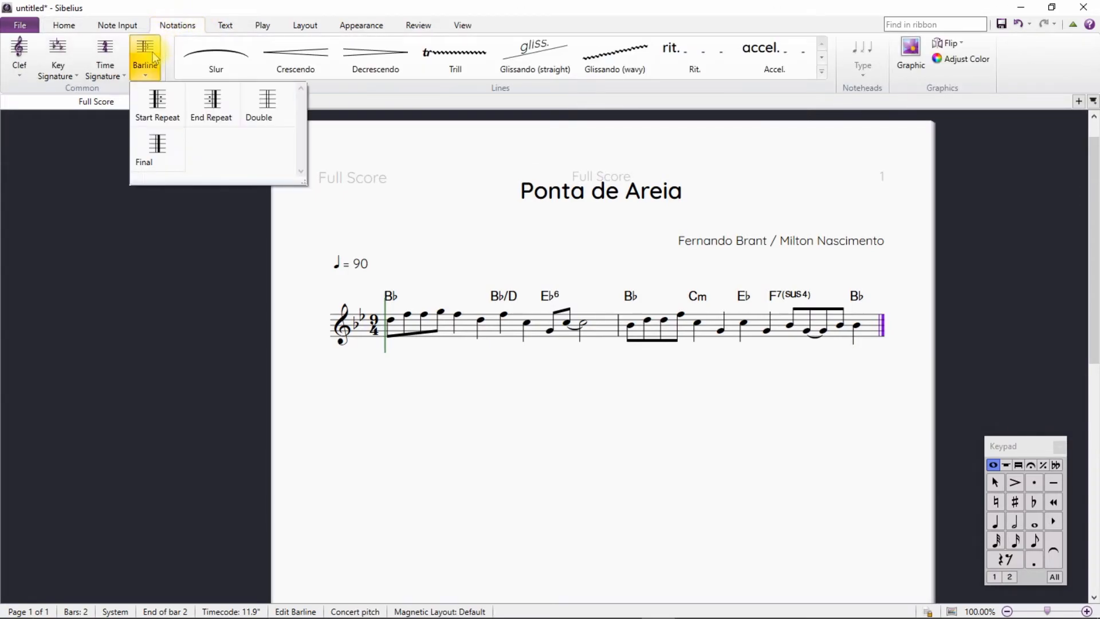
{"action": "left_click", "coordinate": [213, 107]}
{"action": "left_click", "coordinate": [486, 391]}
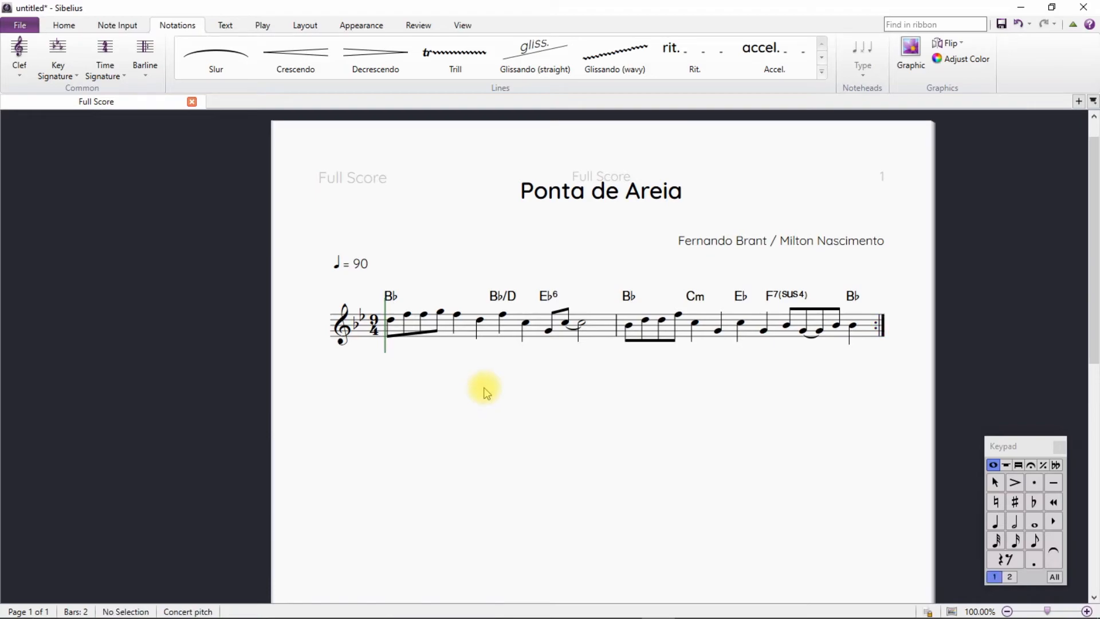
Enter lyrics line 1 from the first note: "Pon-ta de a-rei-a pon-to fi-nal Da Ba-hia a Mi-nas es-tra-da na-tu-ral"
{"action": "left_click", "coordinate": [391, 321]}
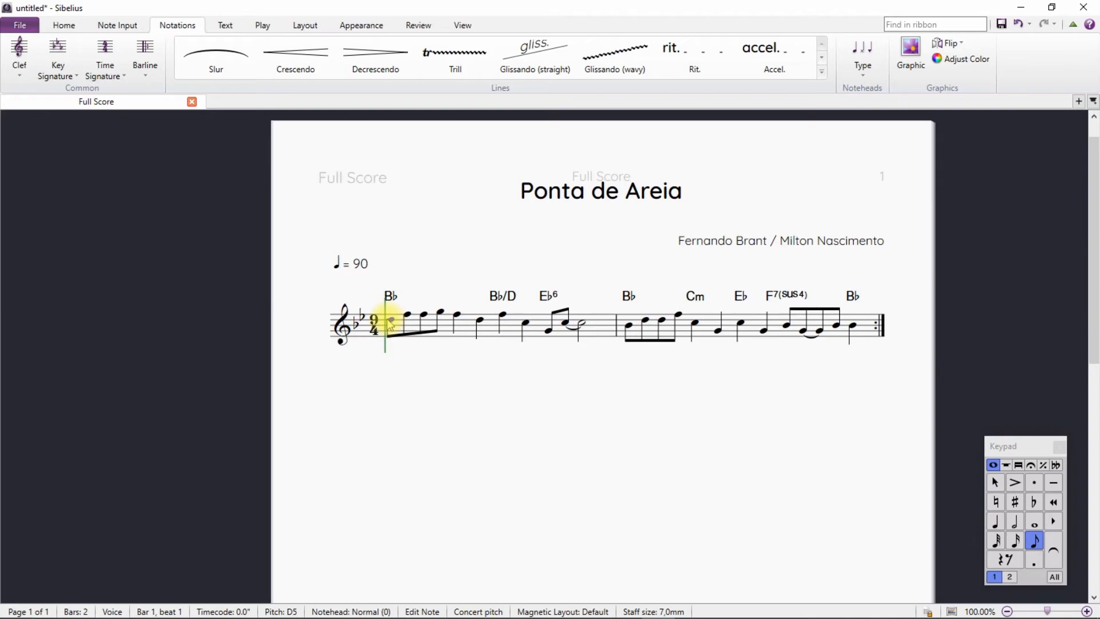
{"action": "key", "text": "ctrl+l"}
{"action": "key", "text": "Caps_Lock"}
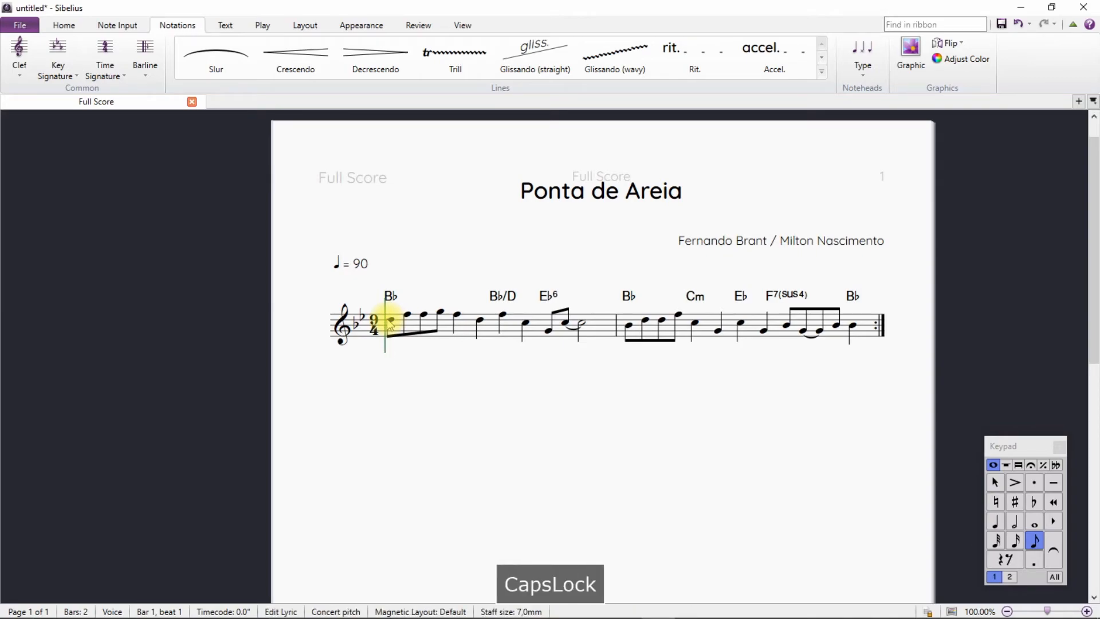
{"action": "type", "text": "Pon-ta de a rei-a pon-to"}
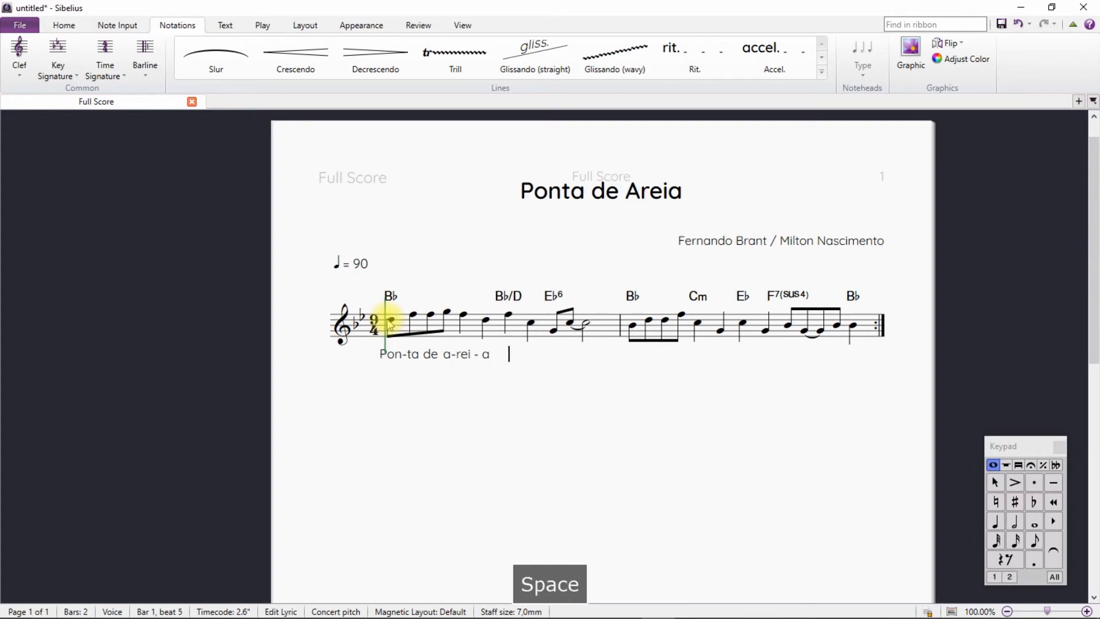
{"action": "type", "text": " fi-nal Da B"}
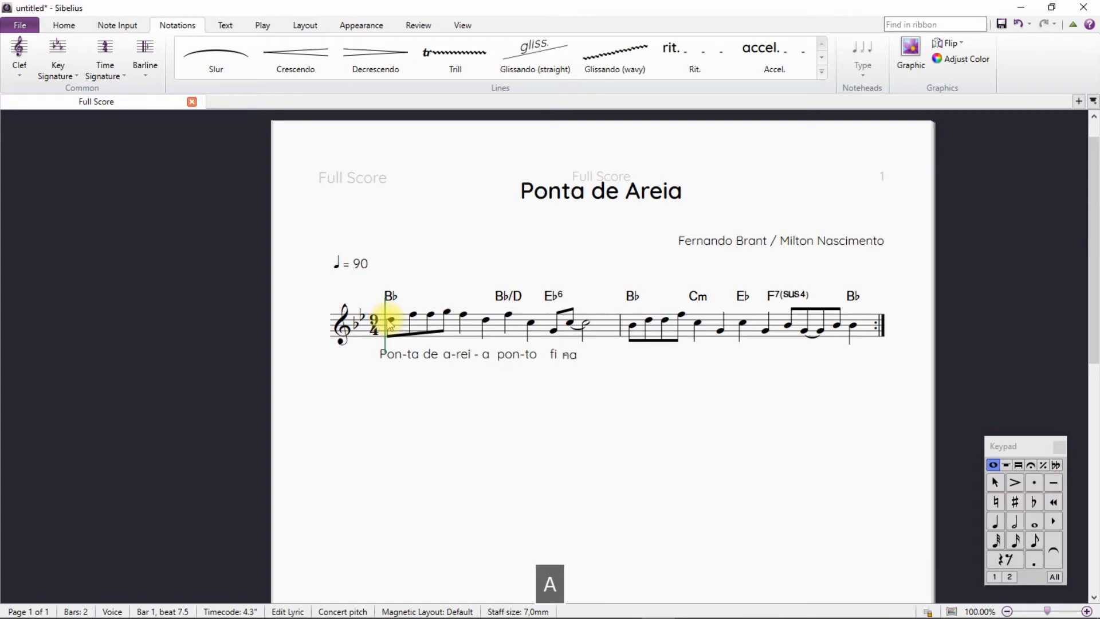
{"action": "type", "text": "a hia a Mi-nas e"}
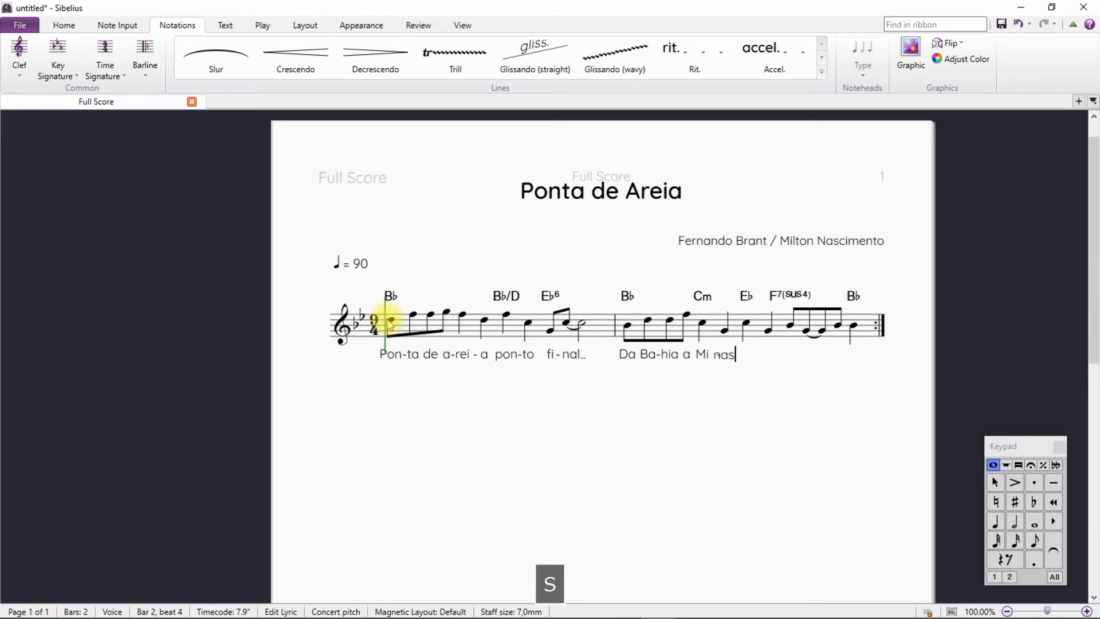
{"action": "type", "text": "s-tra-da na-tu-ral"}
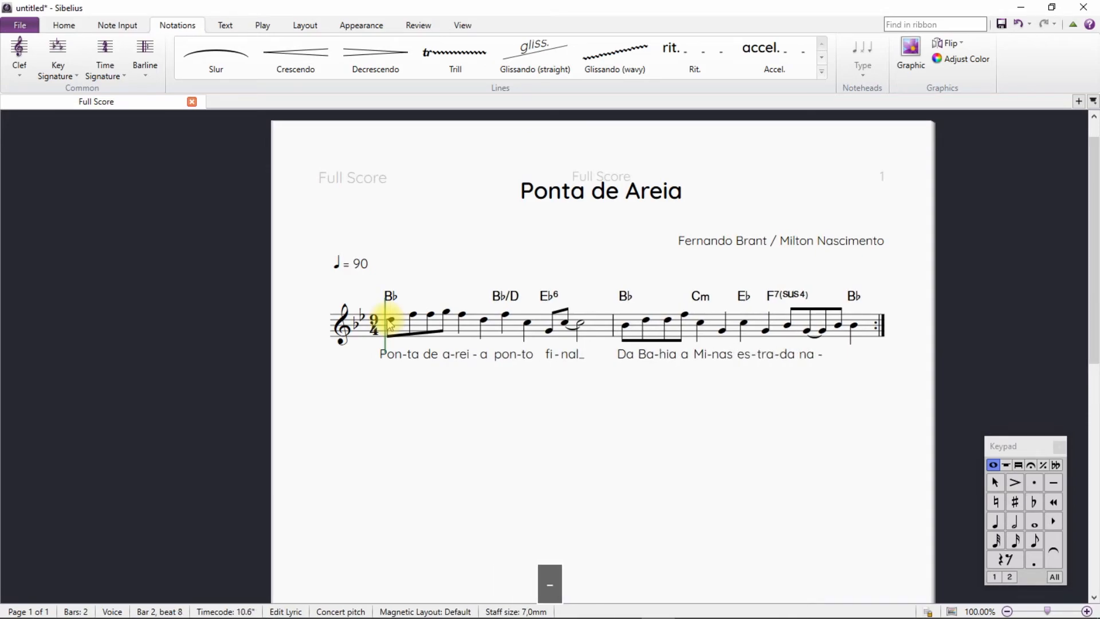
{"action": "left_click", "coordinate": [633, 455]}
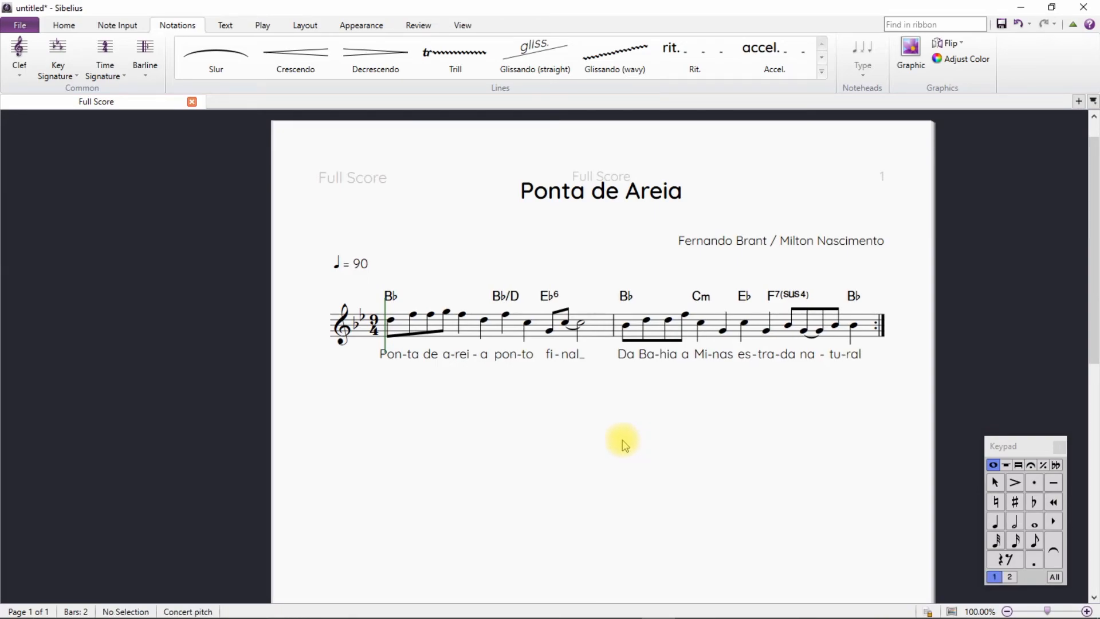
Enter lyrics line 2 from the first note: "Que li-ga-va Mi-nas ao por-to ao mar Ca-mi-nho de fer-ro man-da-ram a-ran-car"
{"action": "left_click", "coordinate": [392, 321]}
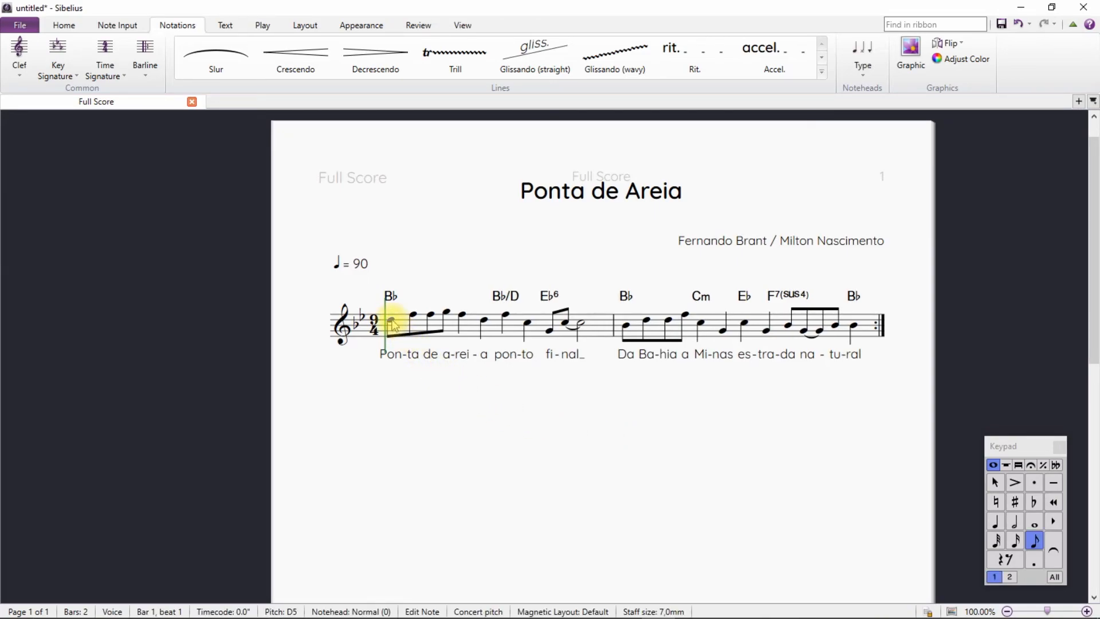
{"action": "left_click", "coordinate": [225, 24]}
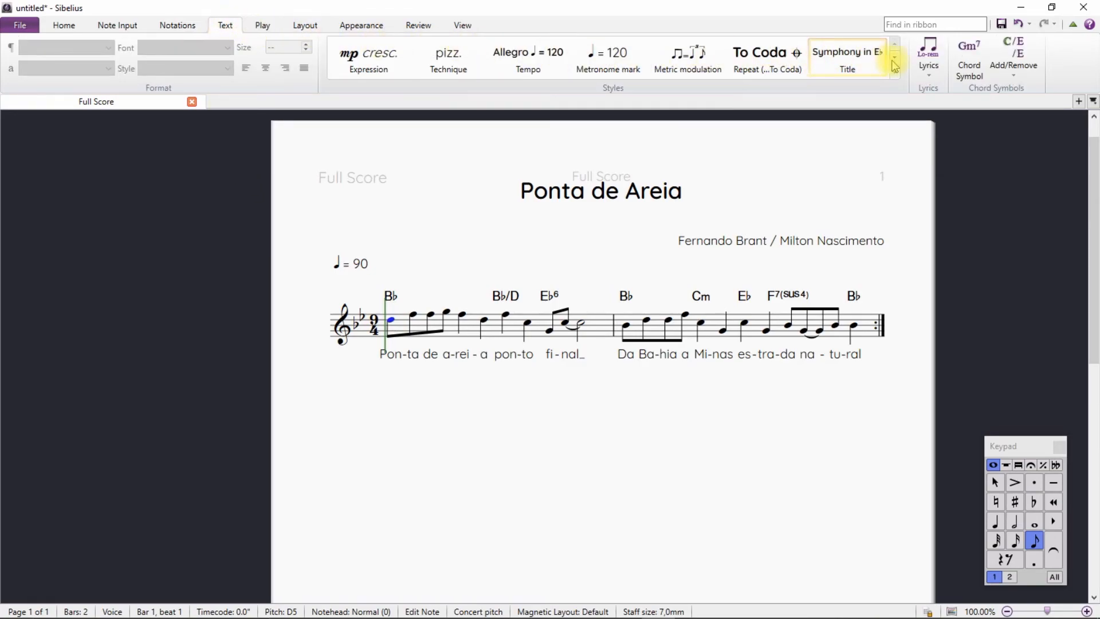
{"action": "left_click", "coordinate": [927, 76]}
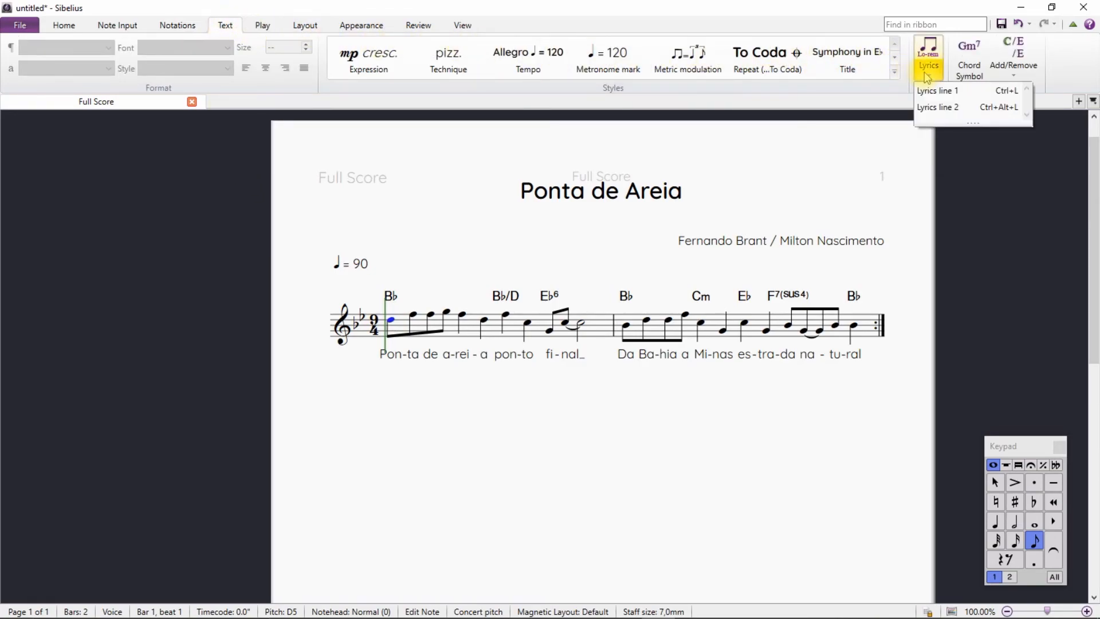
{"action": "left_click", "coordinate": [932, 108]}
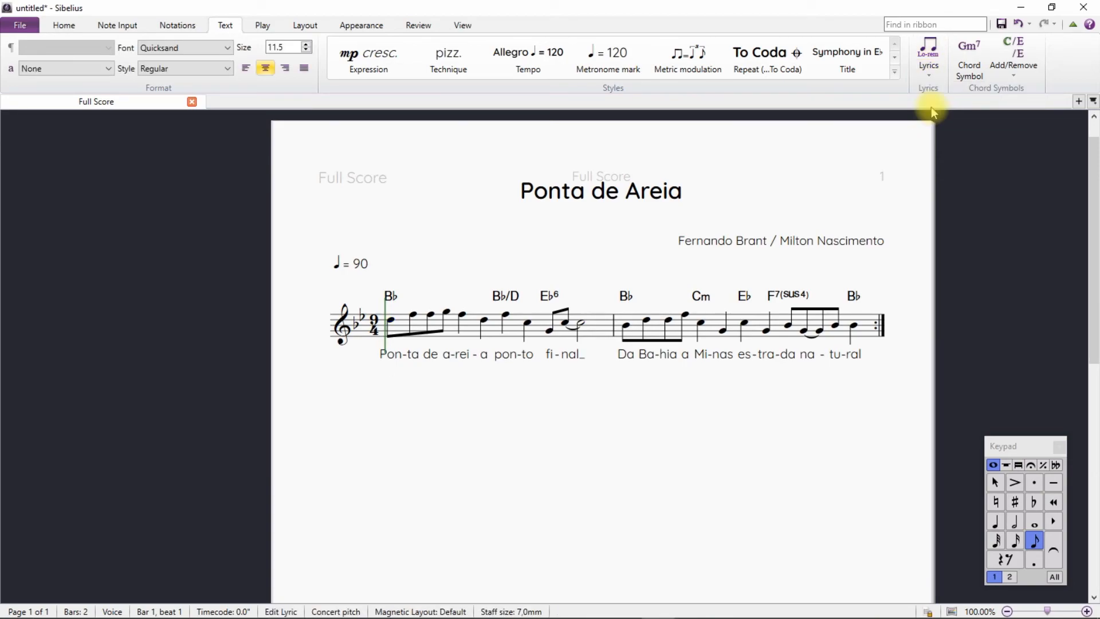
{"action": "type", "text": "Que li-ga-va M"}
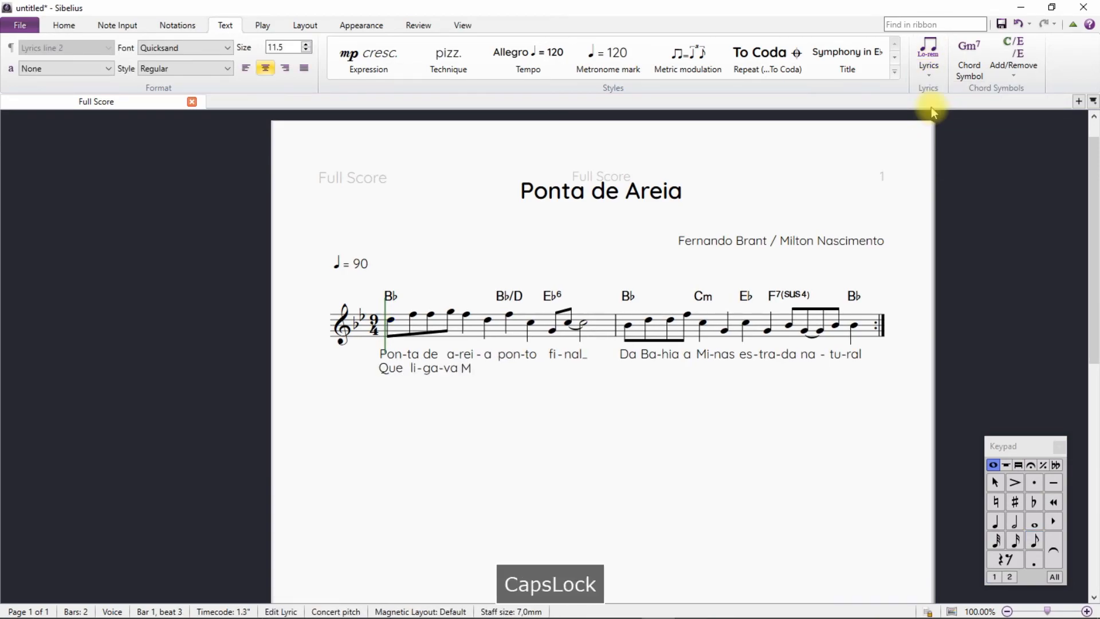
{"action": "type", "text": "i-nas ao por"}
{"action": "type", "text": "-to"}
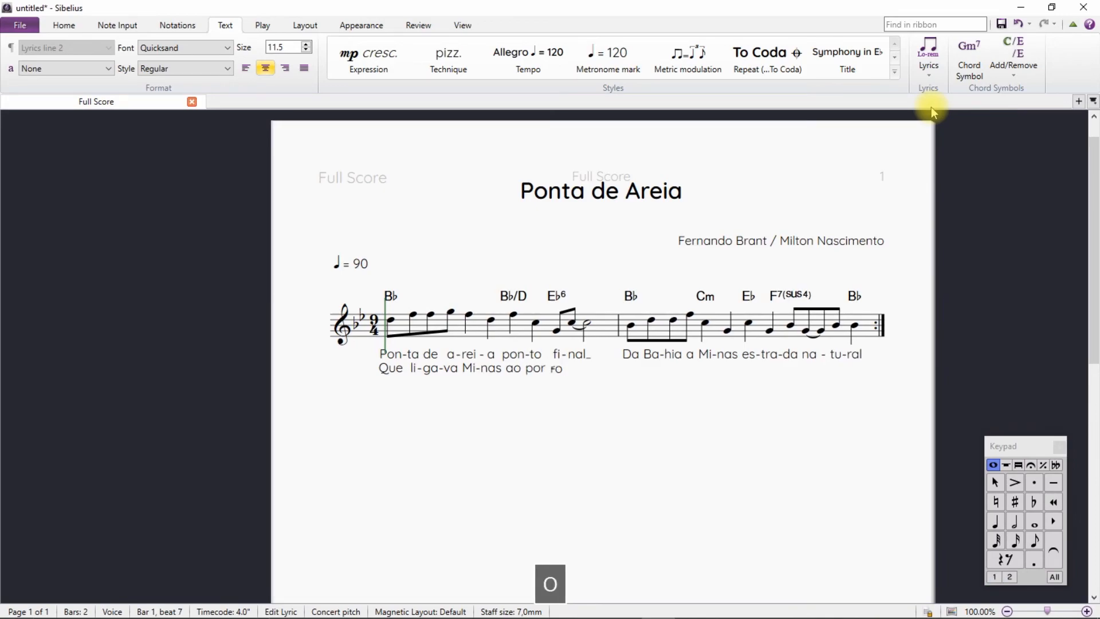
{"action": "type", "text": " ao mar "}
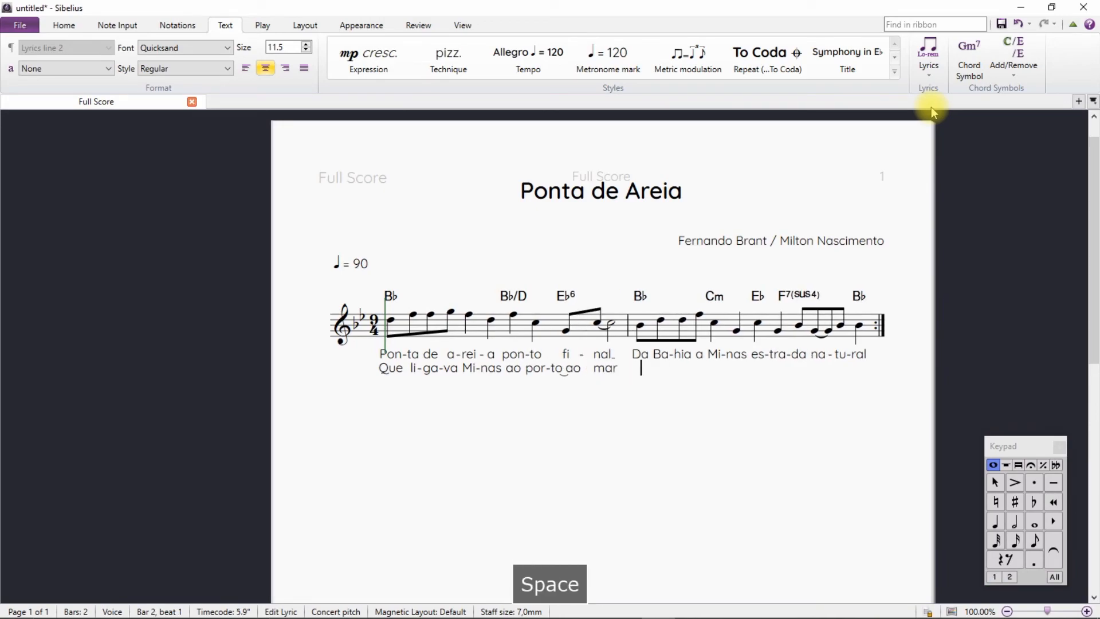
{"action": "type", "text": "Ca-mi nho de fer-ro man-da-ram a-rancar"}
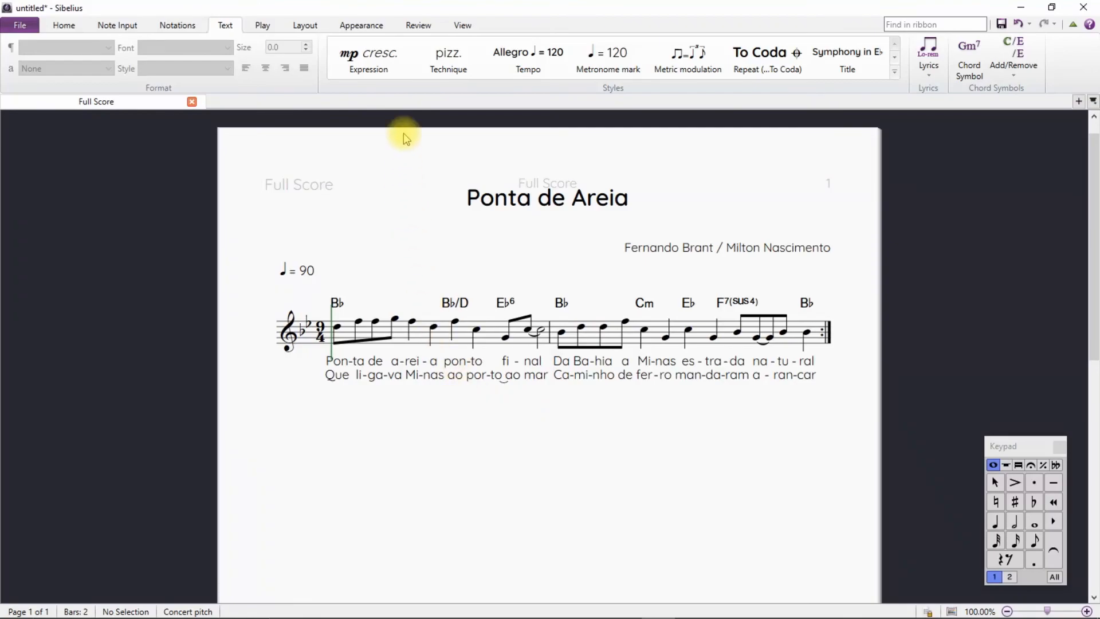
Hide all invisible objects in the score view
{"action": "left_click", "coordinate": [465, 26]}
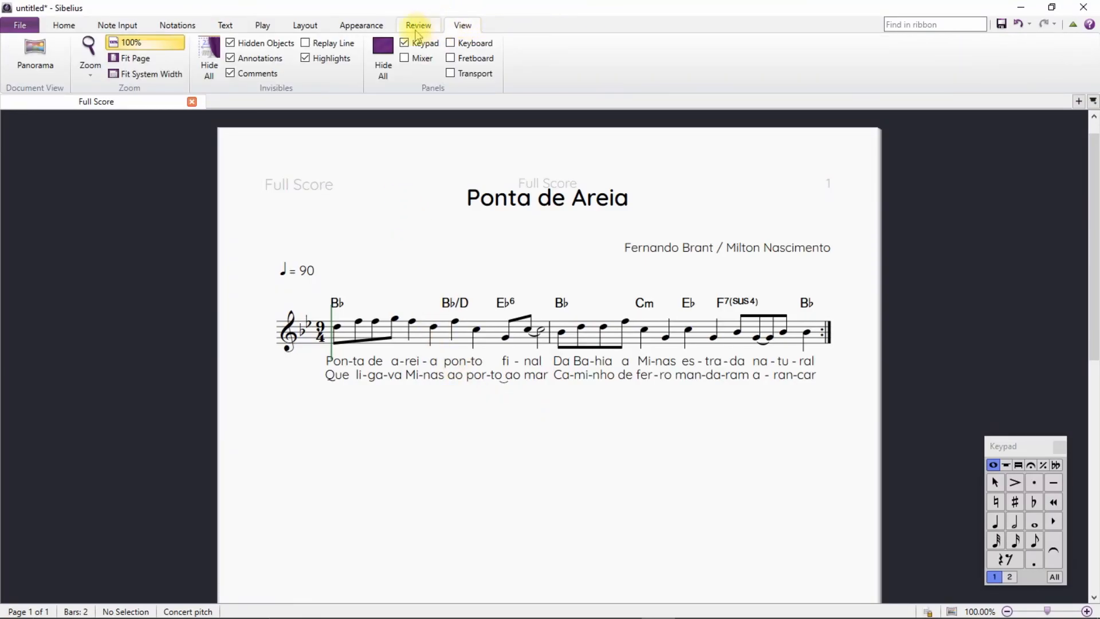
{"action": "left_click", "coordinate": [211, 80]}
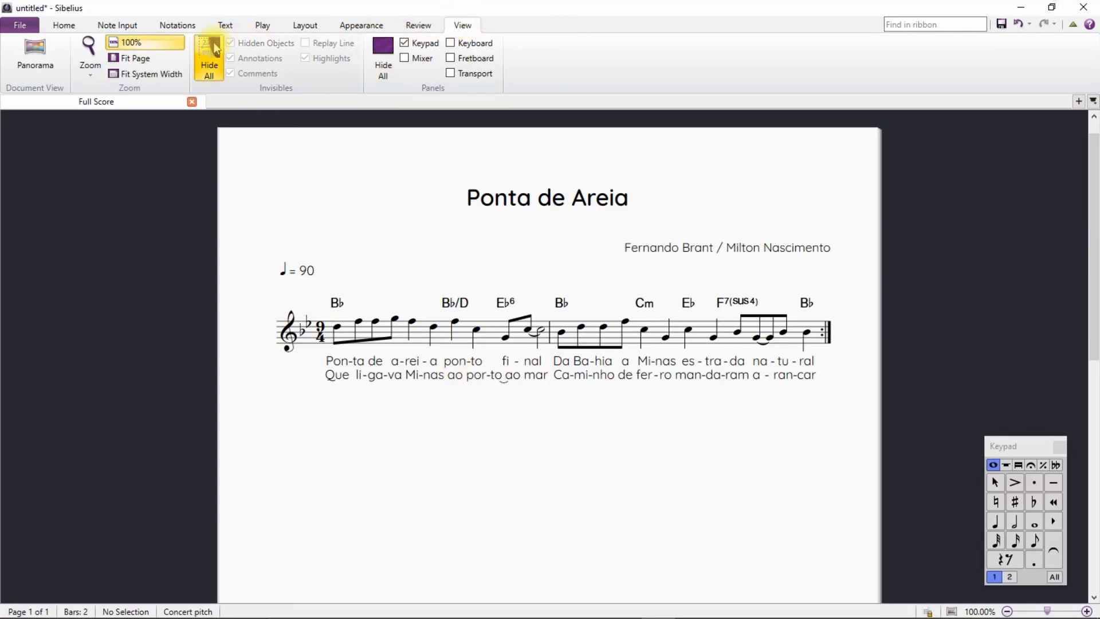